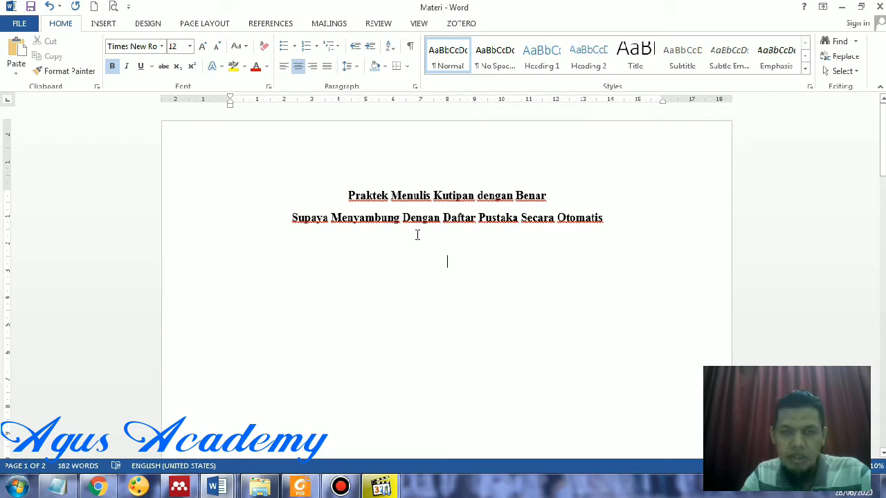
- Switch to the Full Paper document and locate the placeholder line "....tambah teks statemen lagi..." in the structural characterization section
left_click(216, 487)
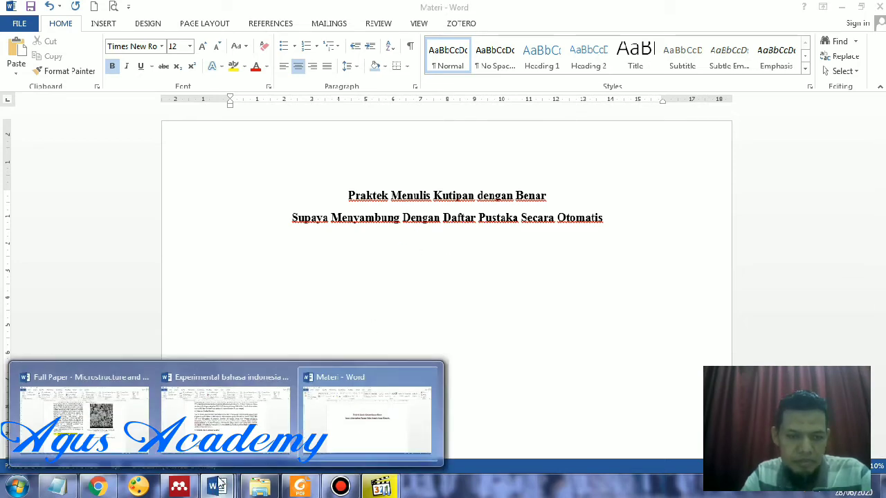
left_click(99, 393)
scroll(435, 254, "up", 15)
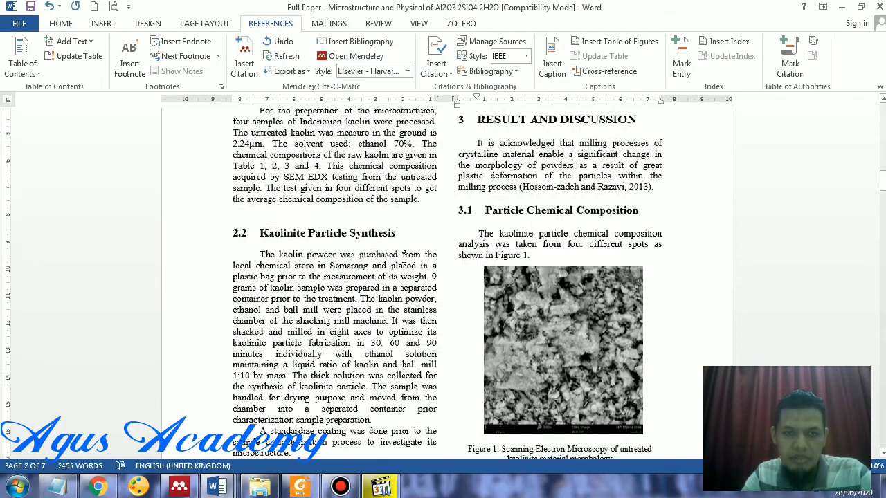
scroll(436, 253, "up", 18)
scroll(435, 254, "down", 5)
scroll(435, 253, "down", 12)
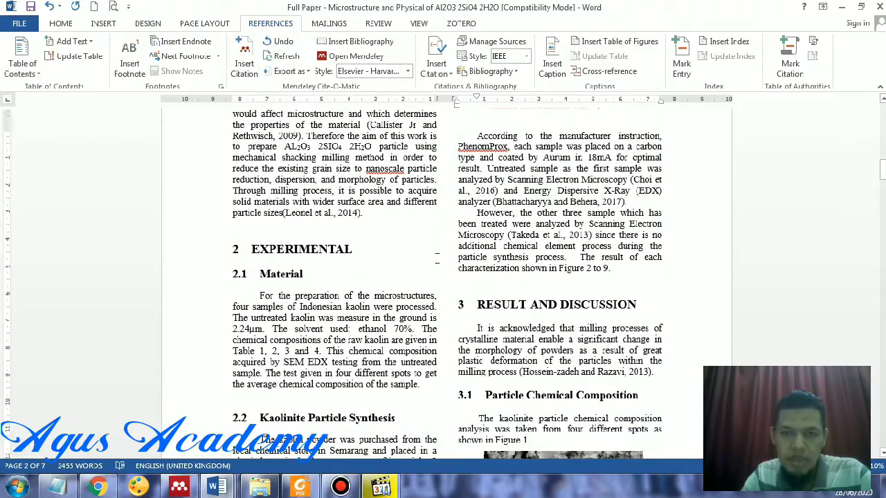
scroll(438, 305, "down", 12)
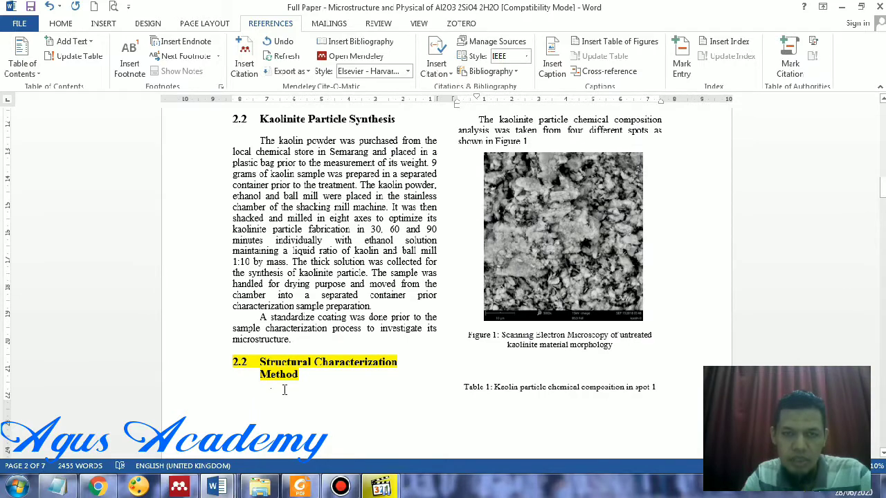
scroll(284, 388, "up", 3)
scroll(284, 389, "up", 9)
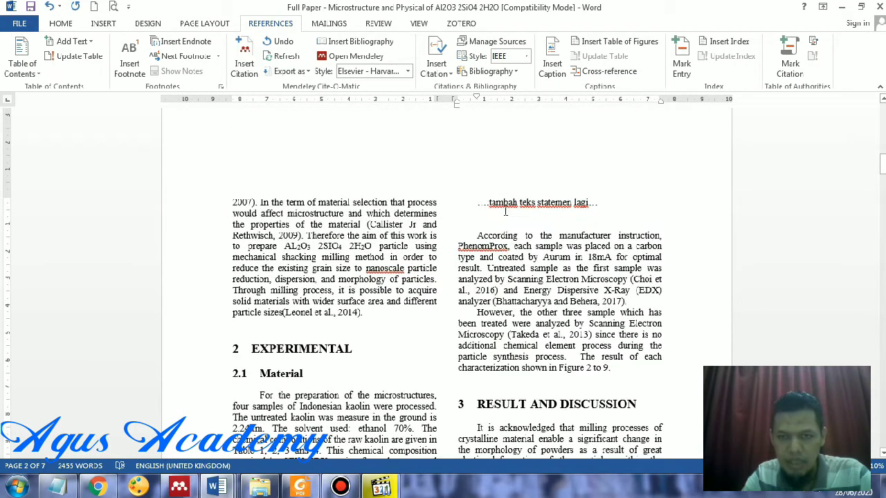
left_click_drag(480, 204, 600, 203)
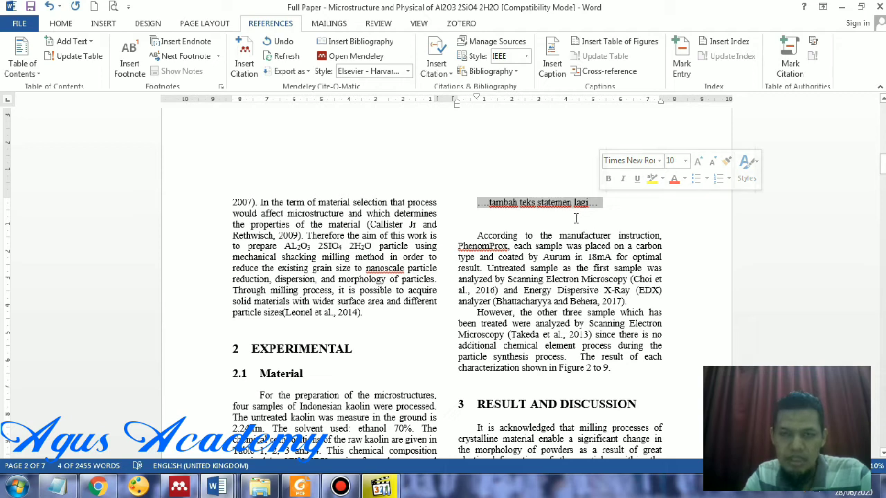
- Switch to Mendeley Desktop and search the open paper on static characteristics of a fluid film bearing for "scanning electron"
left_click(180, 488)
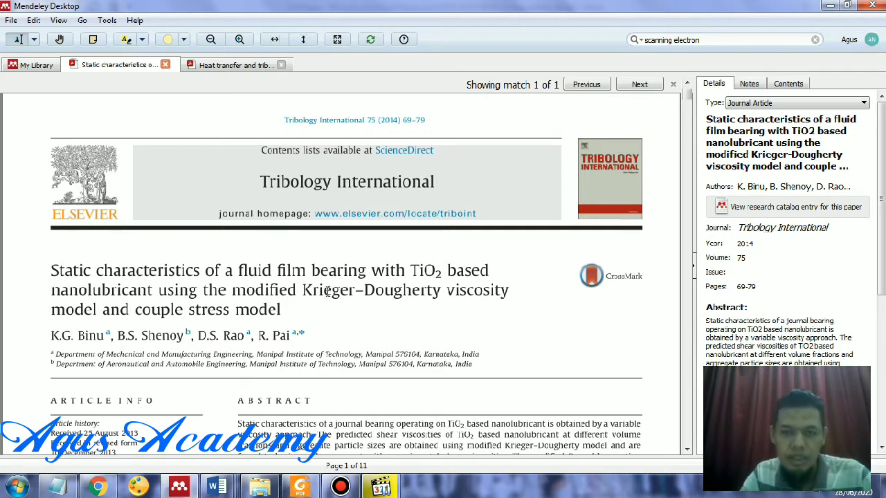
scroll(327, 291, "down", 5)
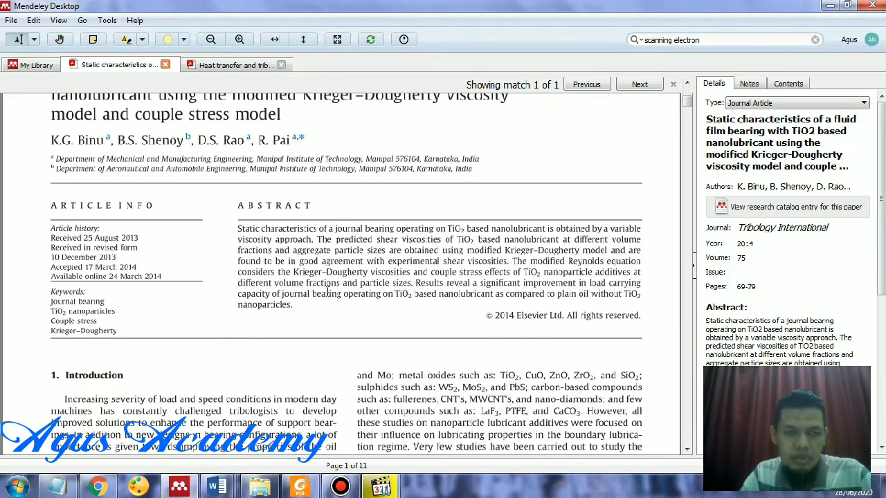
scroll(328, 292, "down", 1)
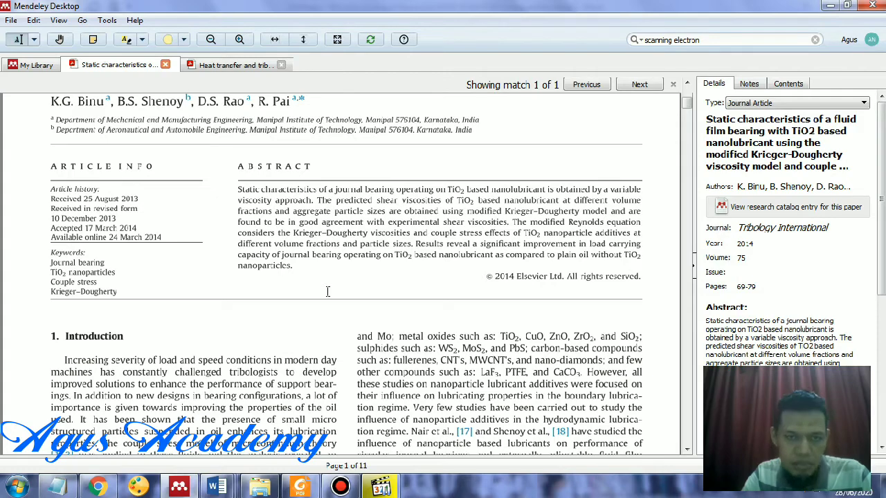
scroll(327, 291, "down", 6)
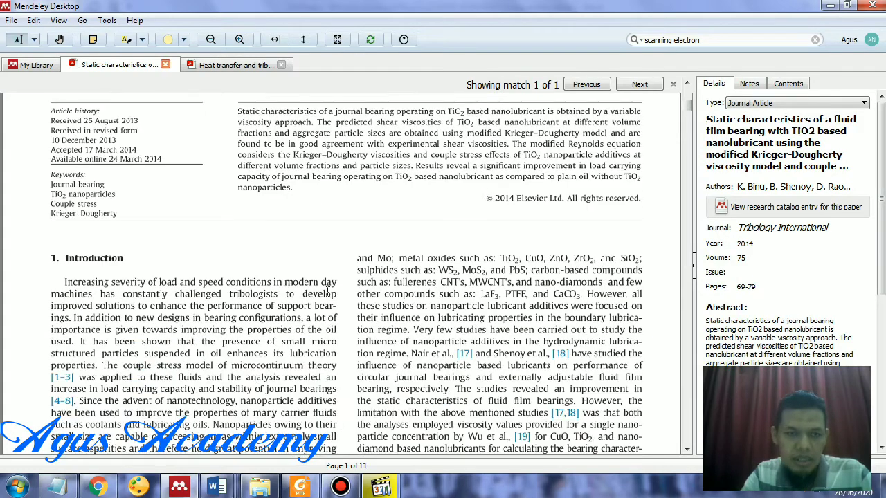
scroll(327, 291, "down", 8)
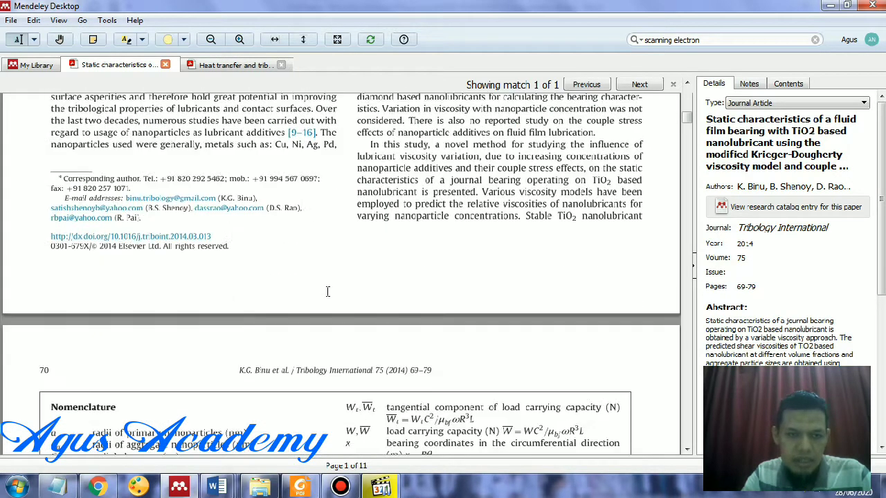
scroll(327, 291, "up", 5)
scroll(328, 291, "up", 6)
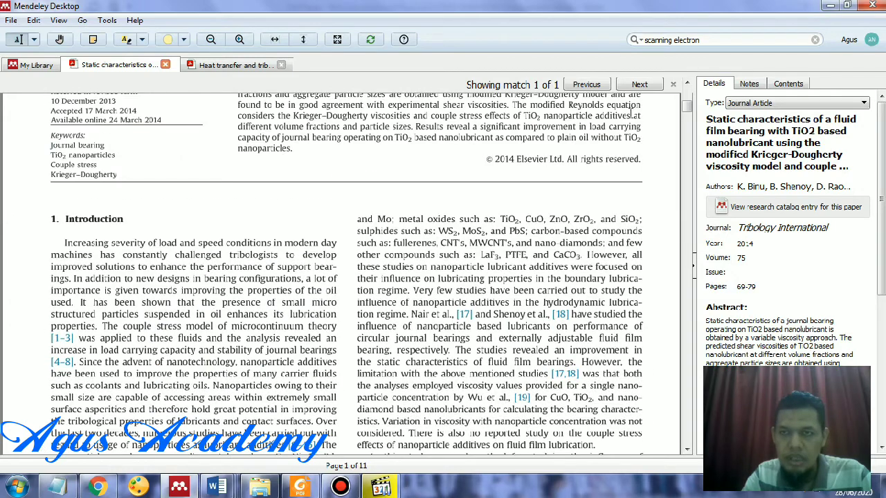
left_click_drag(700, 40, 644, 40)
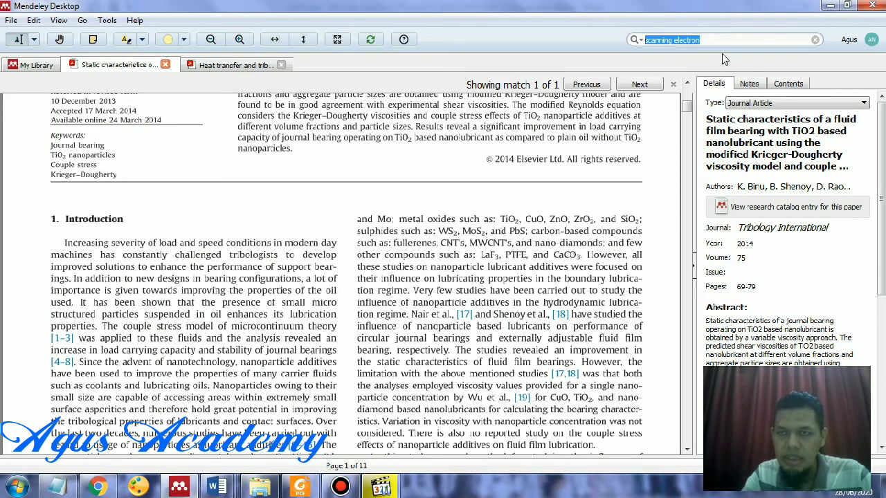
left_click(719, 44)
left_click_drag(674, 41, 609, 45)
left_click(766, 40)
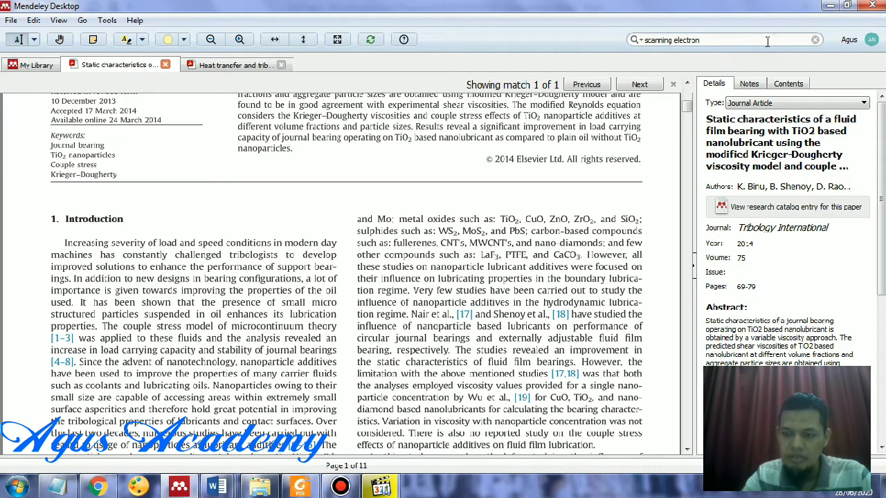
key("Return")
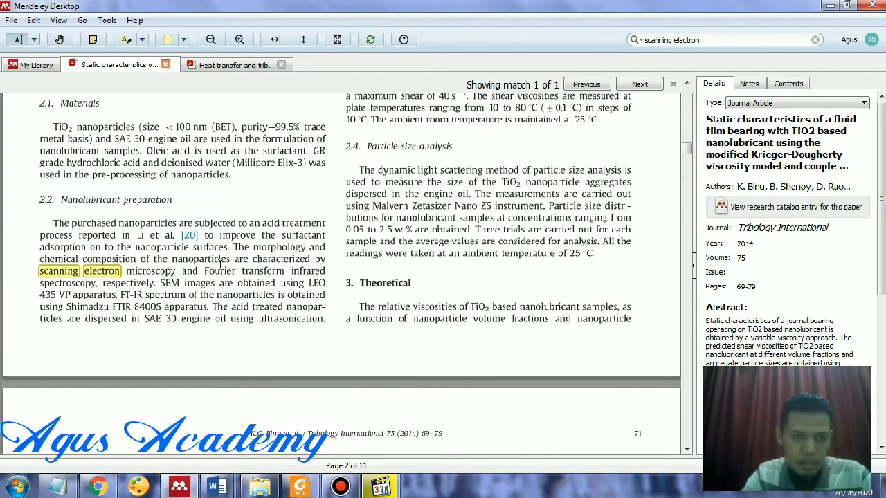
- Copy the sentence from "The morphology and chemical composition" through "respectively." in section 2.2 of the paper
left_click(236, 247)
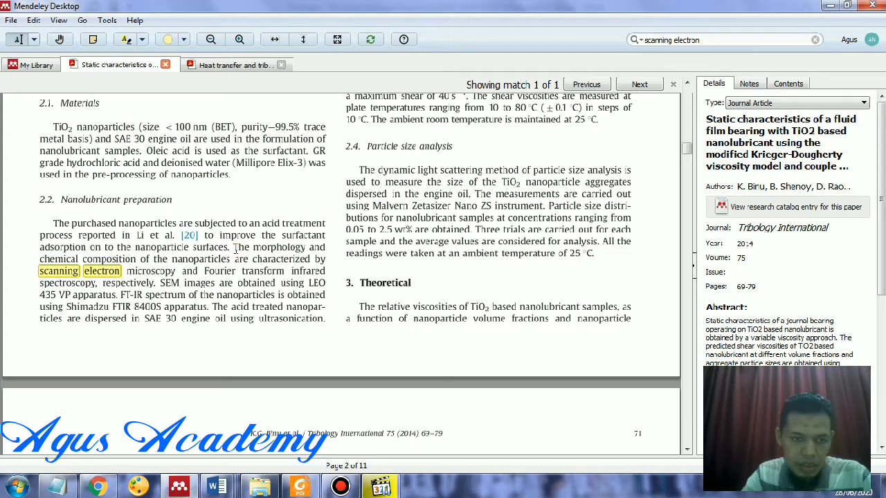
left_click_drag(235, 248, 189, 266)
left_click_drag(132, 269, 160, 285)
right_click(209, 270)
left_click(235, 313)
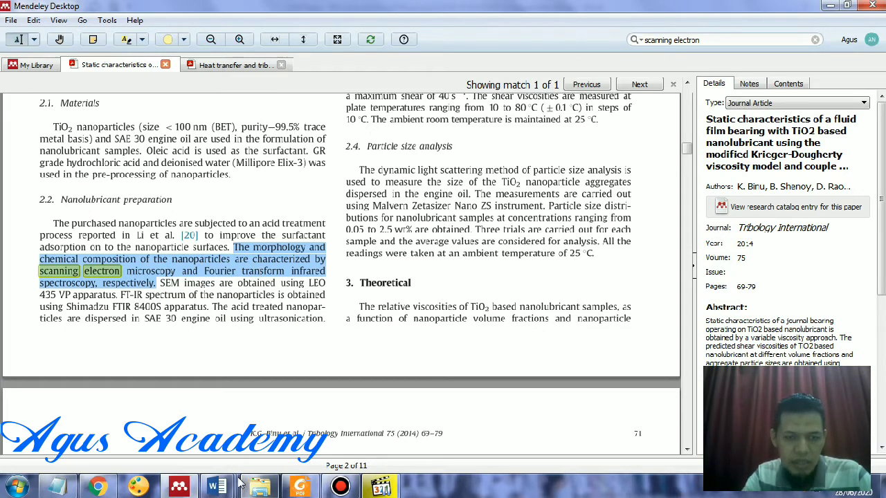
- In the Word document Materi, add a justified heading "Kalimat Awal" below the title and paste the copied sentence under it
left_click(217, 487)
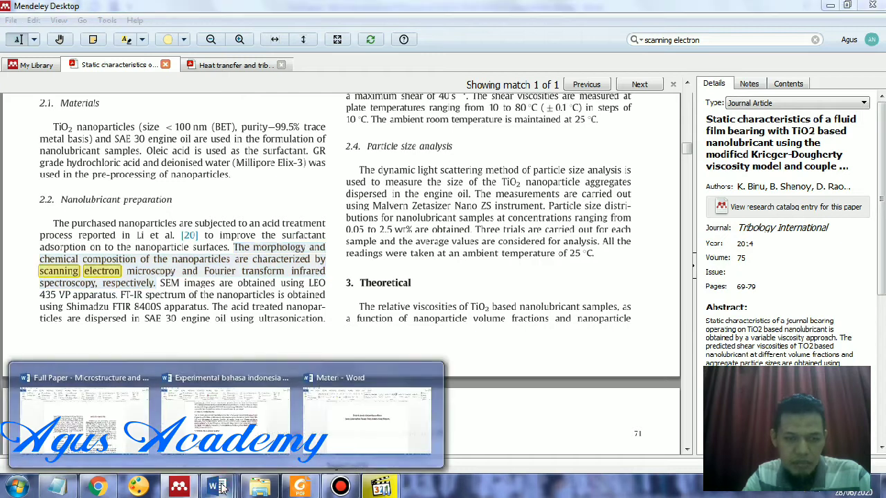
left_click(353, 422)
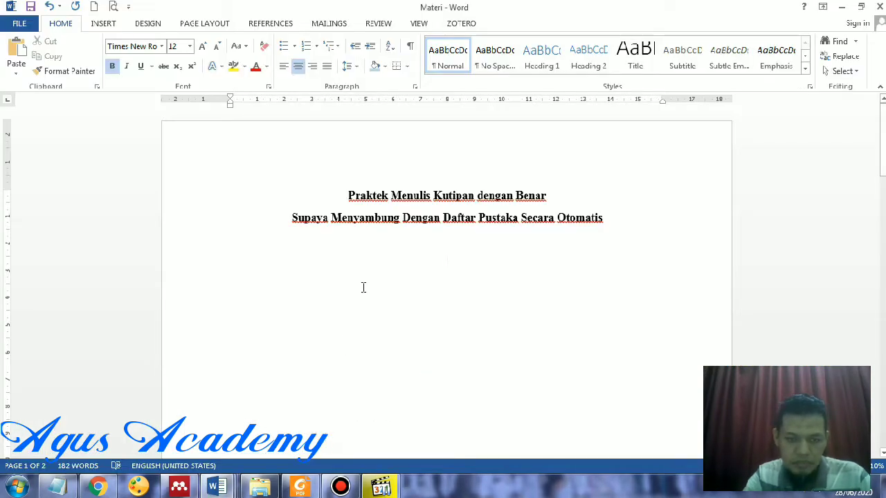
left_click(327, 66)
type("Kalimat Awa")
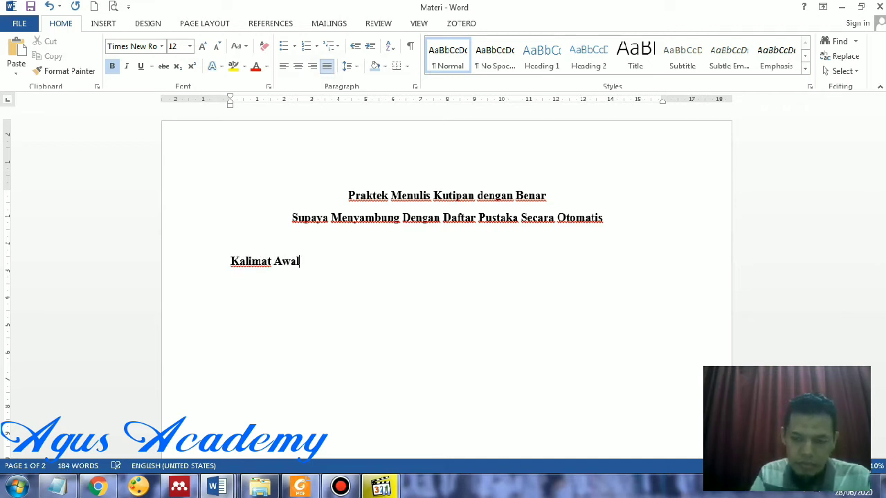
type("l")
key("Return")
key("ctrl+v")
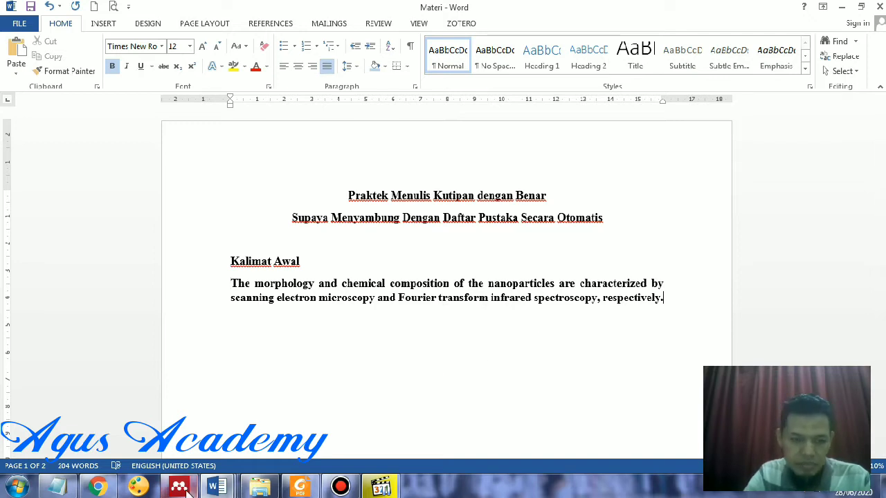
- Append "By", the source paper's first author's surname and "et al." to the pasted sentence, followed by blank lines
key("alt+Tab")
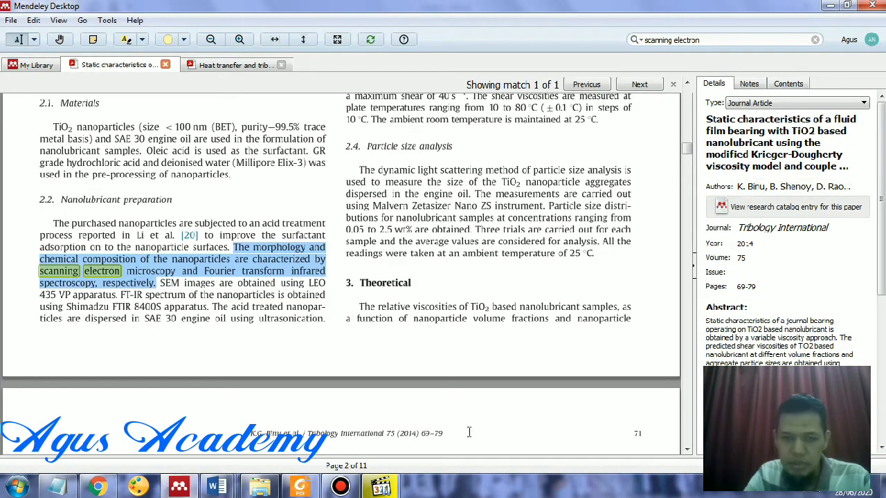
left_click(422, 450)
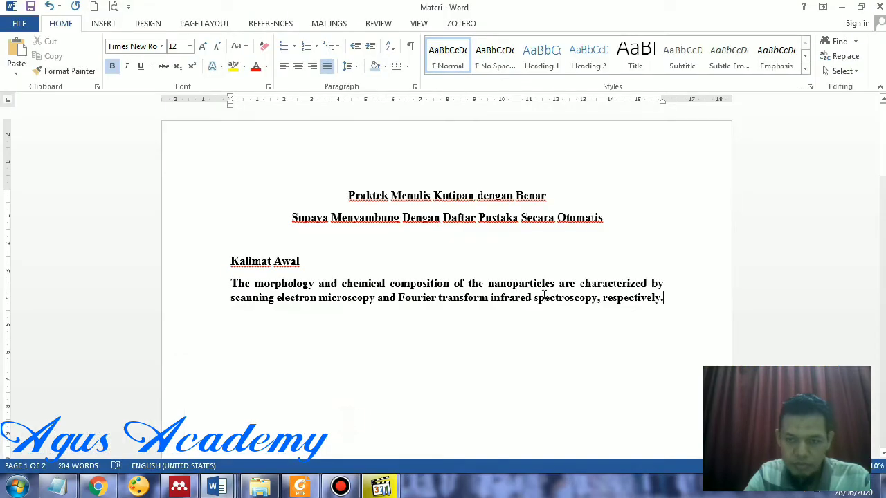
type("By Bin")
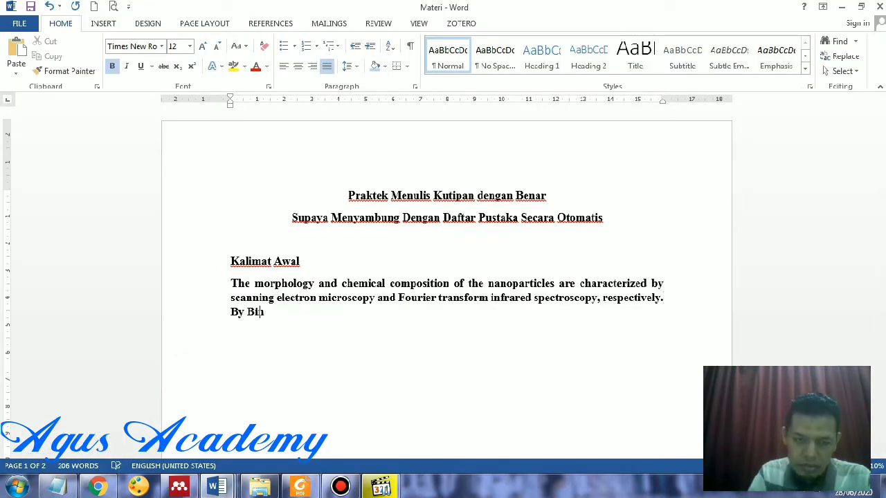
type("u et al")
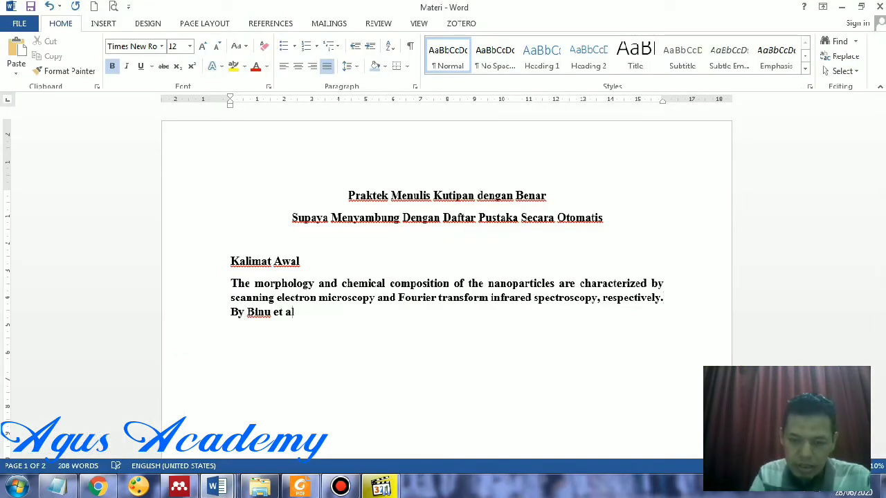
key("Return")
key("Return")
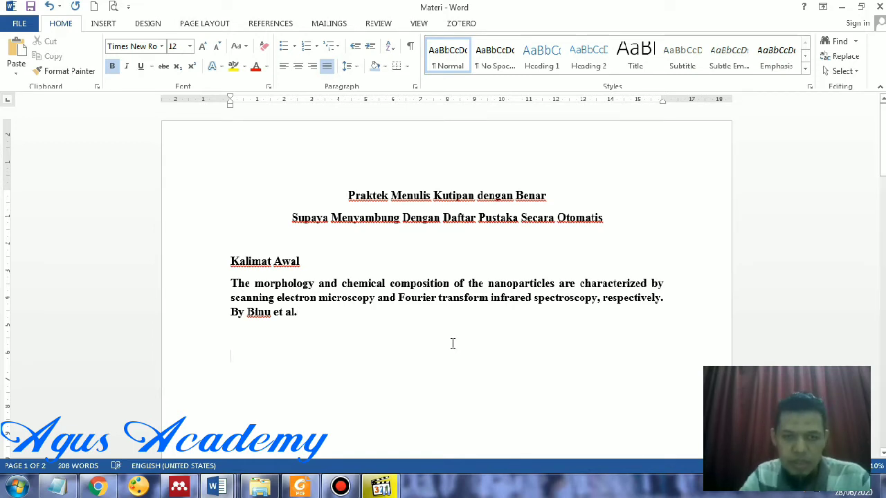
- Select the quoted paragraph, check the placeholder position in the Full Paper document, and return to the Materi document
scroll(420, 320, "down", 2)
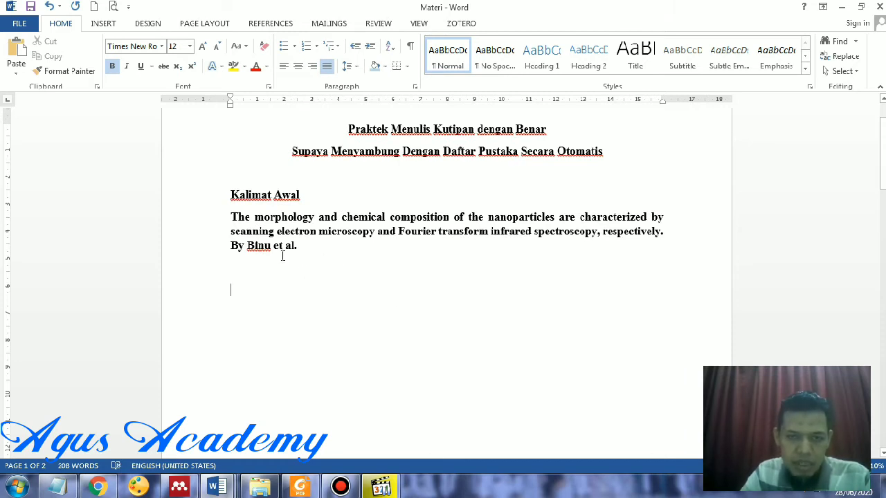
left_click_drag(201, 220, 210, 249)
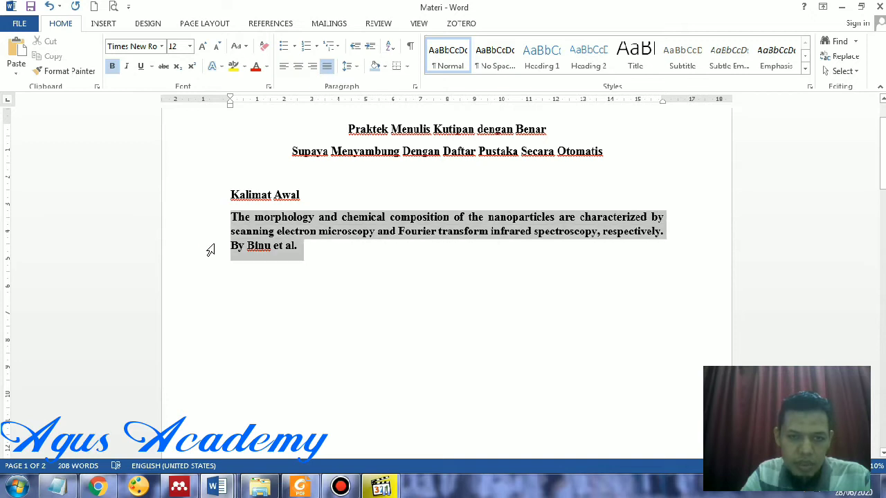
mouse_move(217, 487)
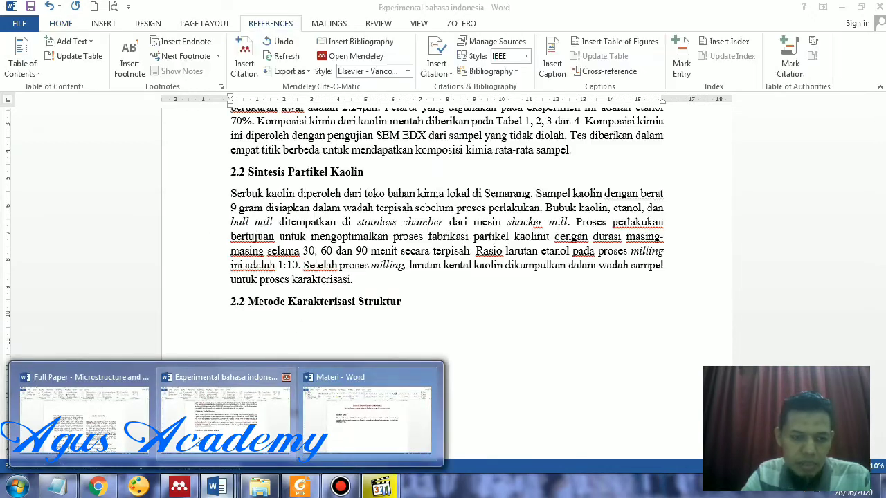
left_click(107, 393)
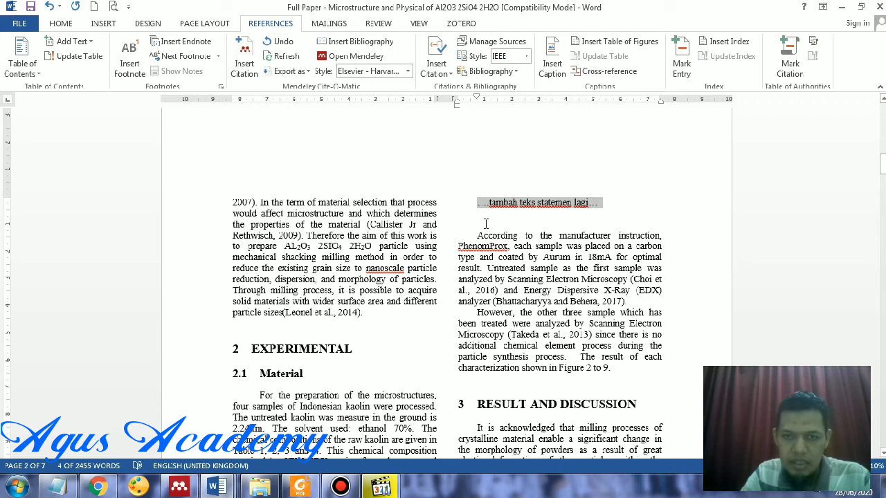
mouse_move(220, 489)
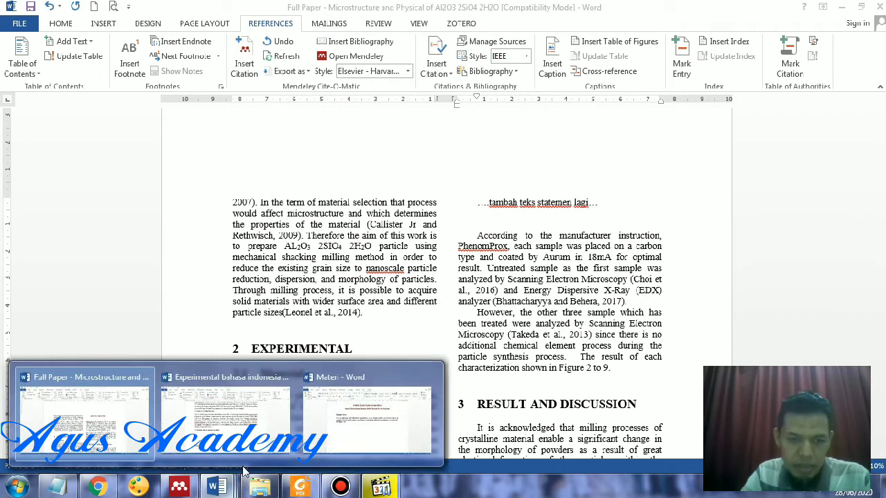
left_click(334, 415)
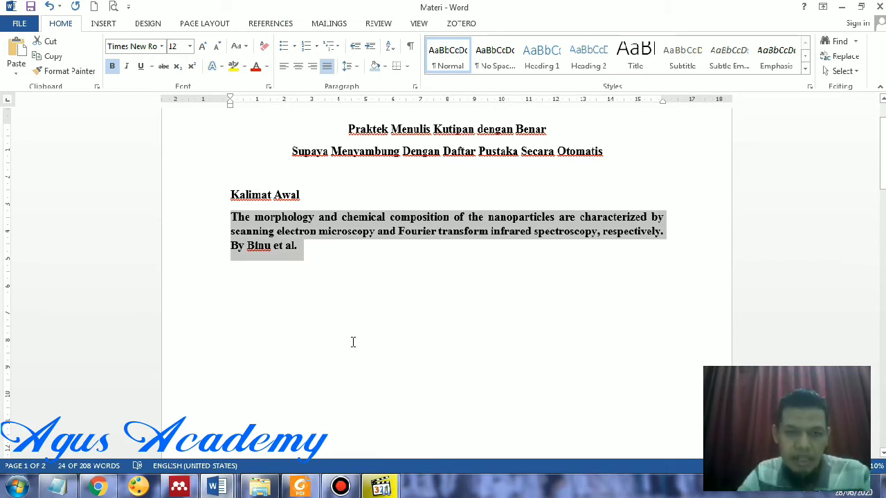
- Insert another blank line below the quotation and place the cursor on the empty line beneath it
left_click(334, 260)
key("Return")
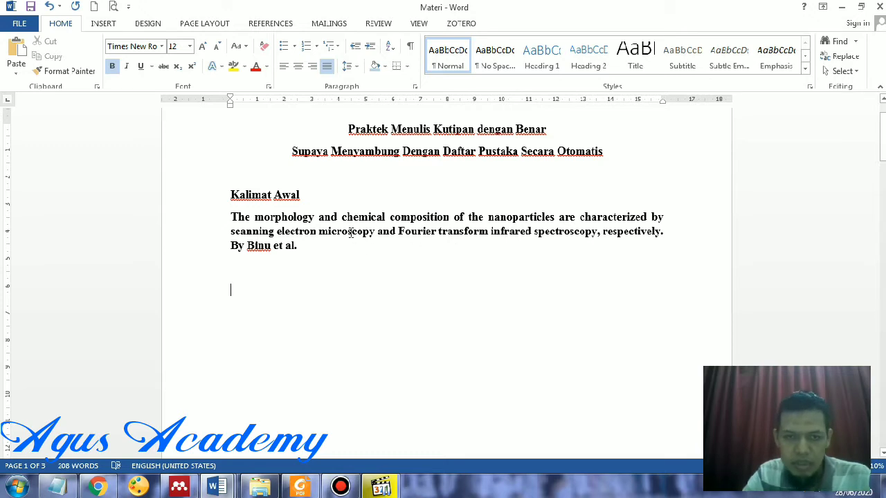
left_click(378, 231)
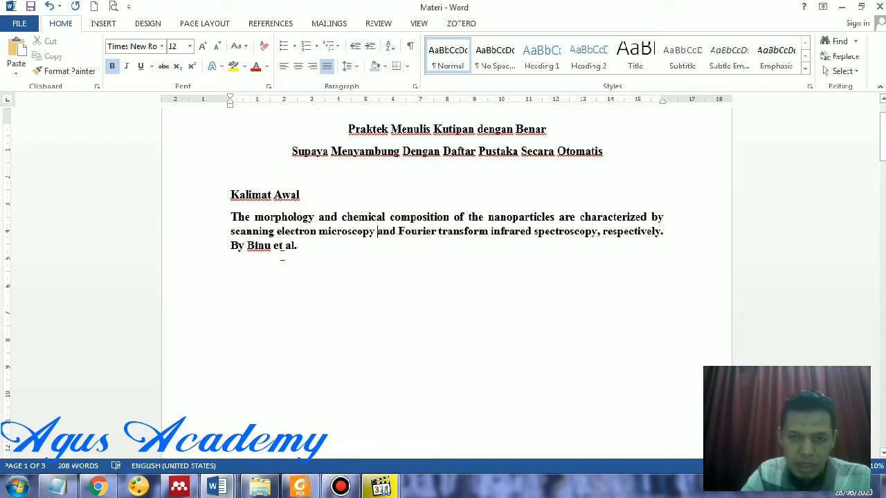
left_click(255, 282)
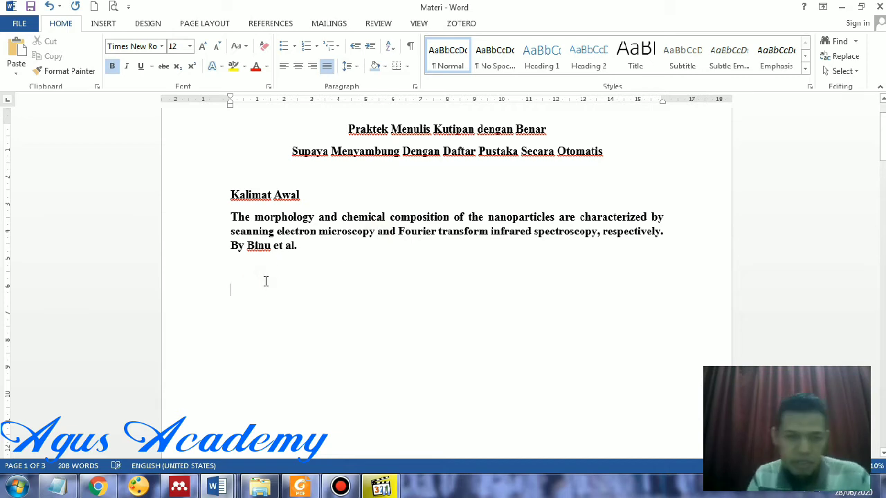
- Begin a paraphrased sentence below the quotation with "According to", the source paper's first author's surname and "et al."
type("Acc")
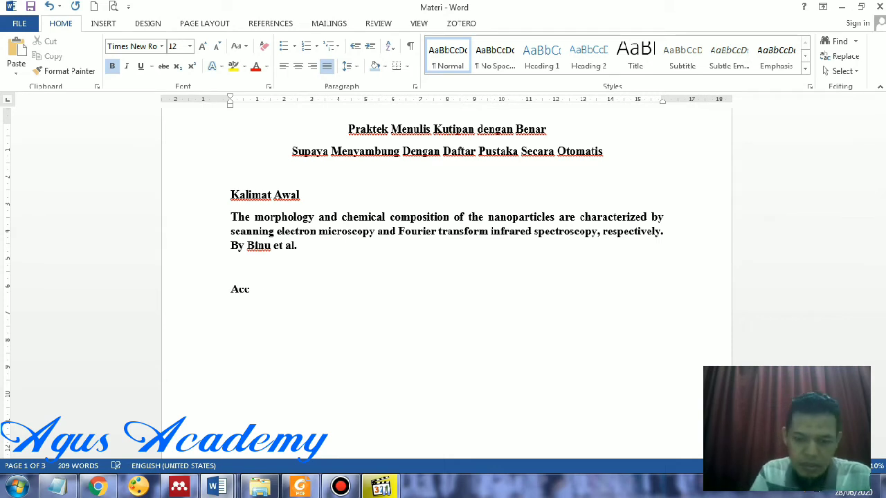
type("ording to Bi")
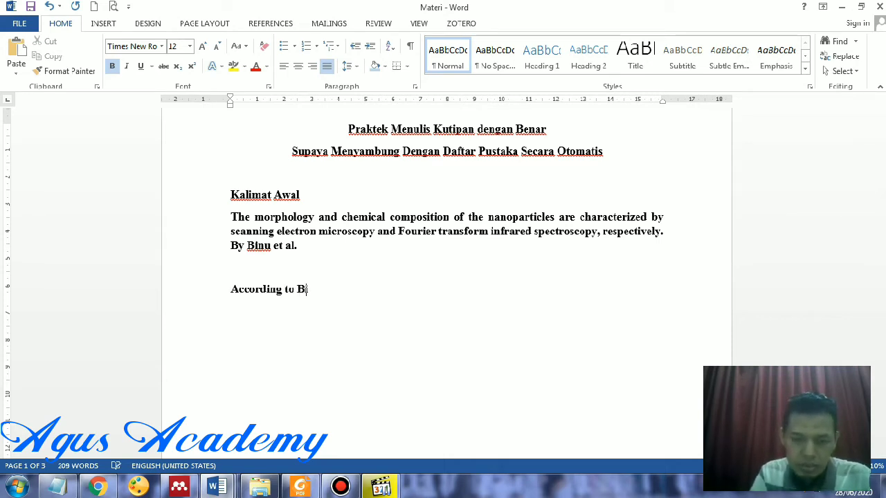
type("nu et al.")
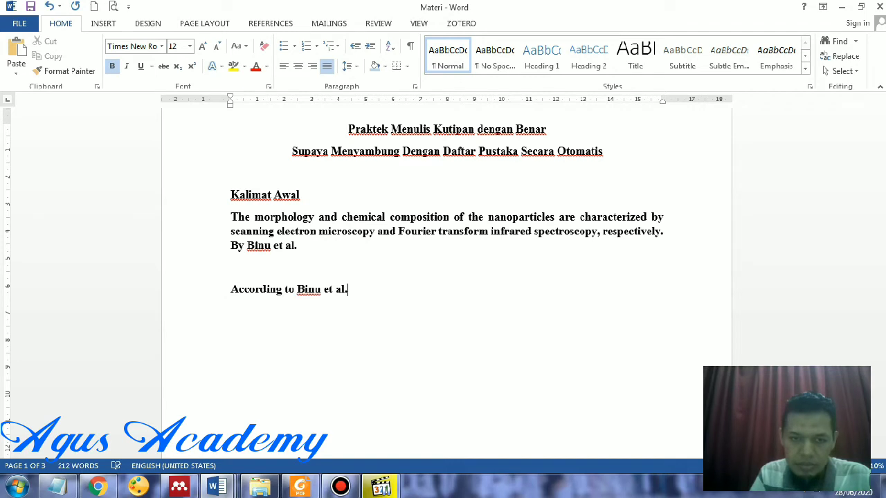
- Copy "scanning electron microscopy" from the quoted sentence to the end of the new line and continue it with "(SEM) is used to"
left_click(265, 256)
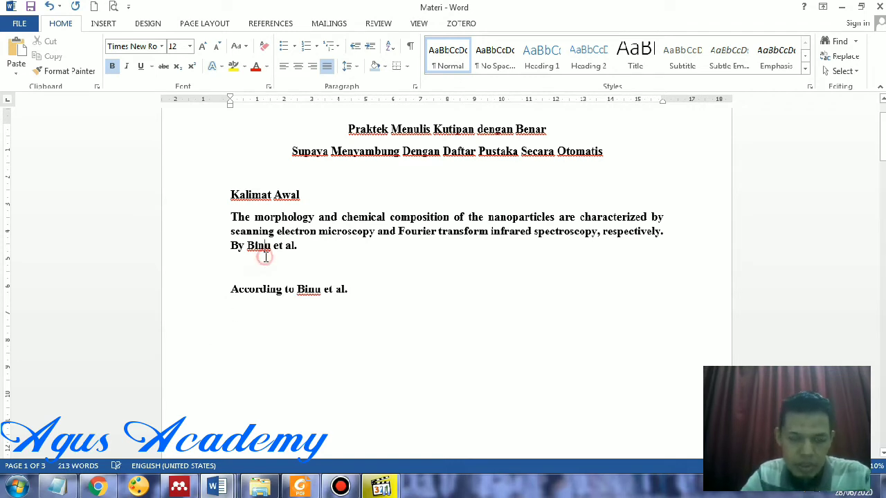
left_click_drag(232, 230, 376, 235)
key("ctrl+c")
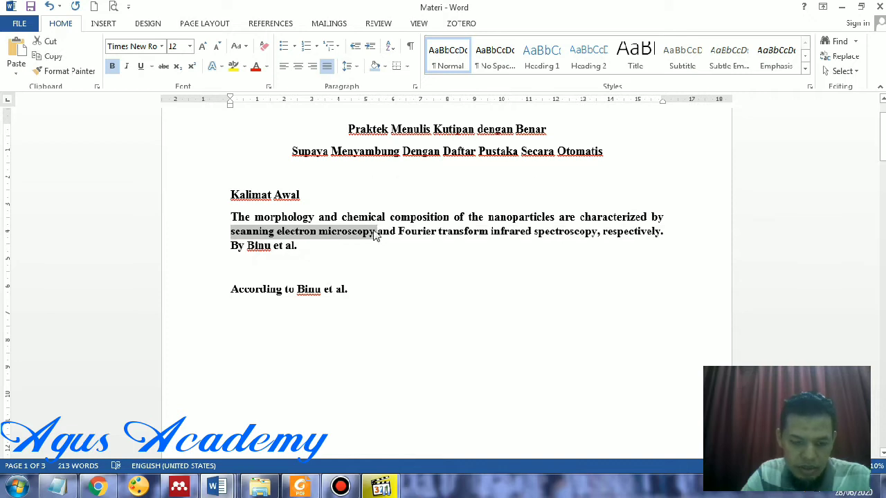
left_click(381, 293)
key("ctrl+v")
type("(SEM)")
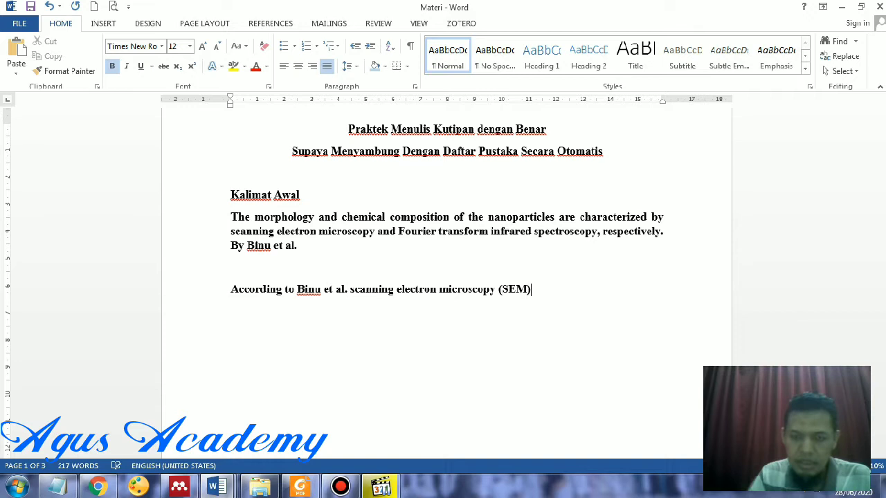
type(" is used ")
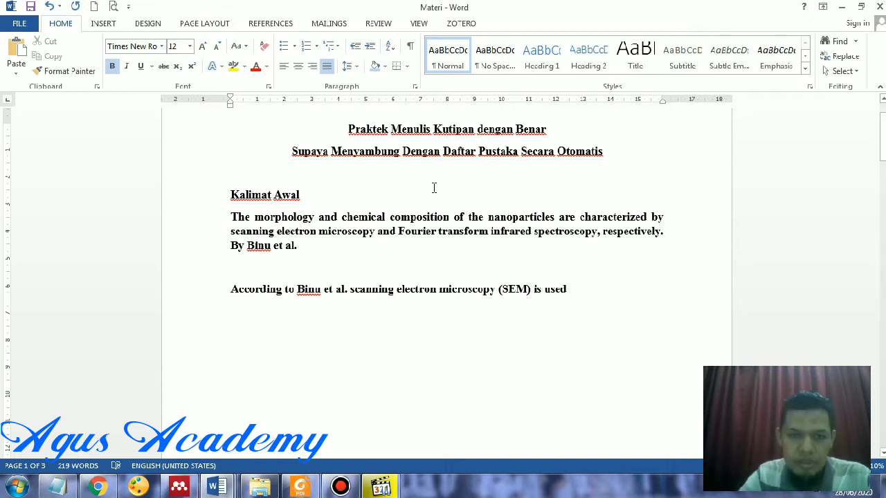
type("to")
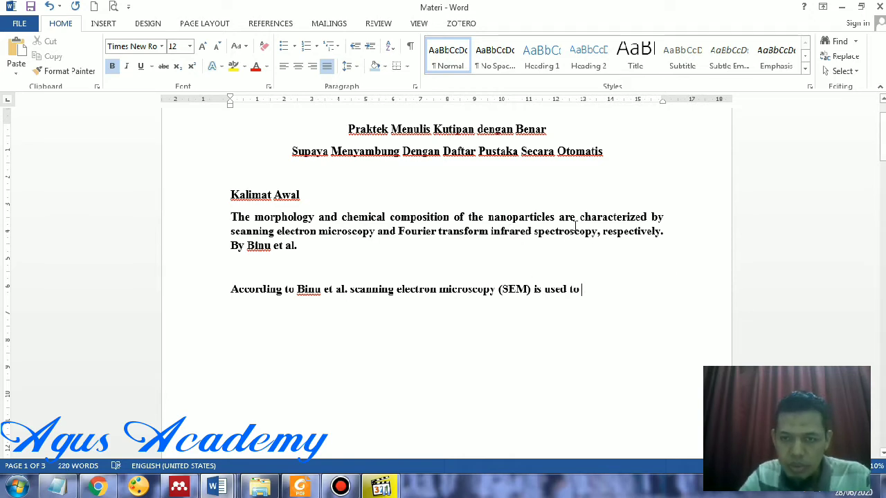
- Copy "characterize" from the quoted sentence, leaving out its final "d", and append it to the paraphrase
left_click_drag(585, 221, 580, 217)
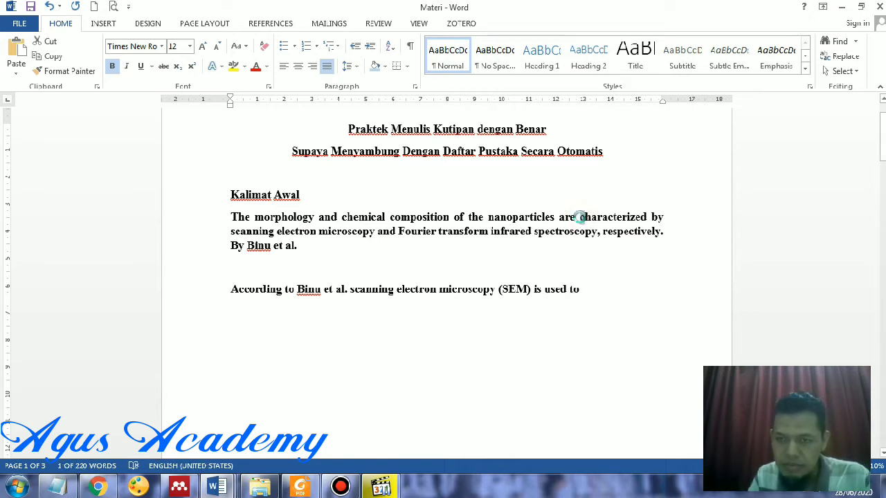
key("shift+Right")
key("shift+Right")
key("shift+Right")
key("shift+Right")
key("shift+Right")
key("shift+Right")
key("shift+Right")
key("shift+Right")
key("shift+Right")
key("shift+Right")
key("shift+Right")
key("ctrl+c")
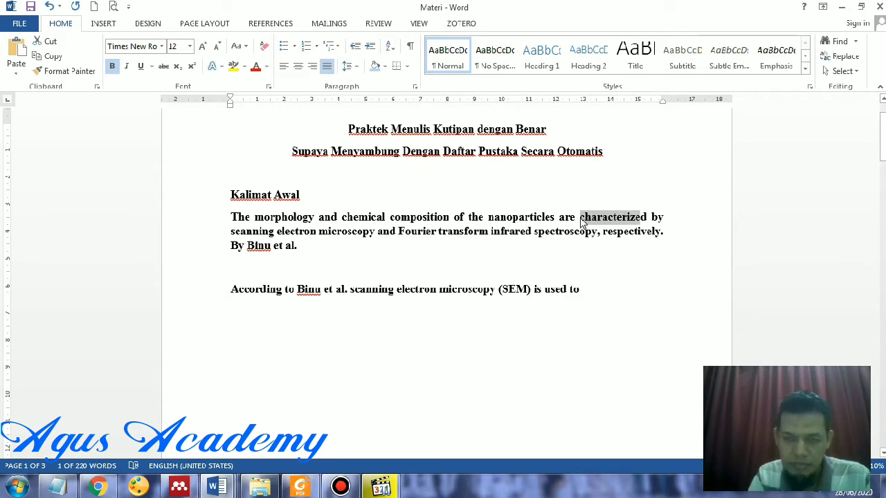
left_click(611, 289)
key("ctrl+v")
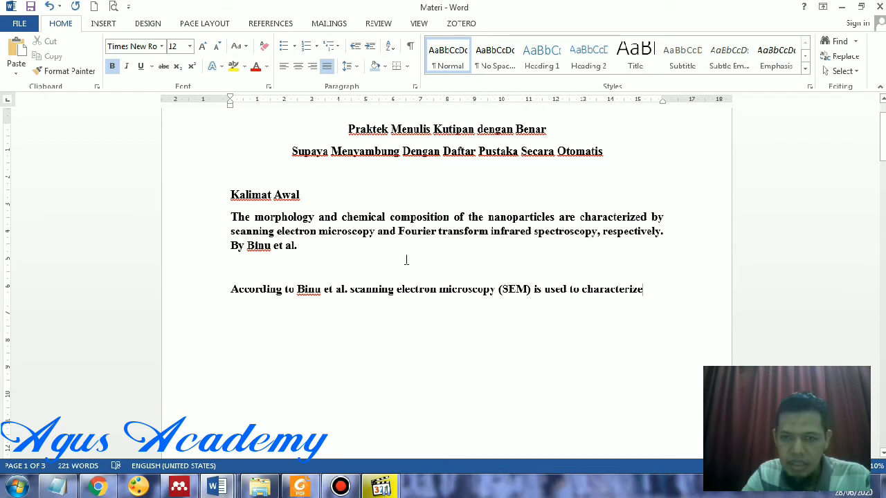
- Copy "morphology and chemical composition of the nanoparticles" from the quoted sentence to the end of the paraphrase and close it with a period
left_click(256, 217)
key("shift+Right")
key("shift+Right")
key("shift+Right")
key("shift+Right")
key("shift+Right")
key("shift+Right")
key("shift+Right")
key("shift+Right")
key("shift+Right")
key("shift+Right")
key("shift+Right")
key("shift+Right")
key("shift+Right")
key("shift+Right")
key("shift+Right")
key("shift+Right")
key("shift+Right")
key("shift+Right")
key("shift+Right")
key("shift+Right")
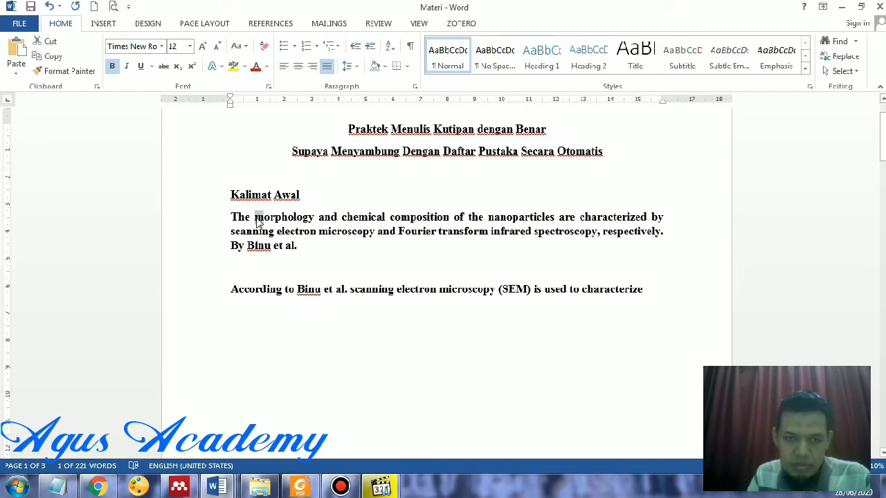
key("shift+Right")
key("shift+Right")
key("shift+Right")
key("shift+Right")
key("shift+Right")
key("shift+Right")
key("shift+Right")
key("shift+Right")
key("shift+Right")
key("shift+Right")
key("shift+Right")
key("shift+Right")
key("shift+Right")
key("shift+Right")
key("shift+Right")
key("shift+Right")
key("shift+Right")
key("shift+Right")
key("shift+Right")
key("shift+Right")
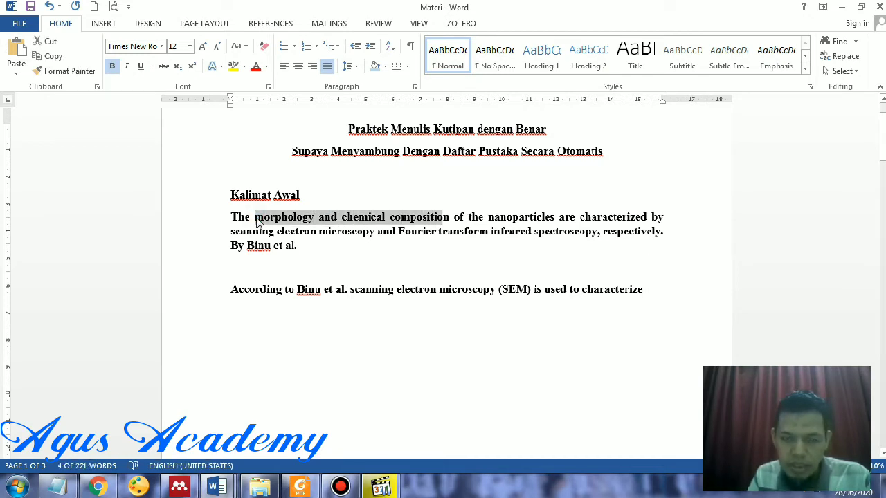
key("shift+Right")
key("shift+Right")
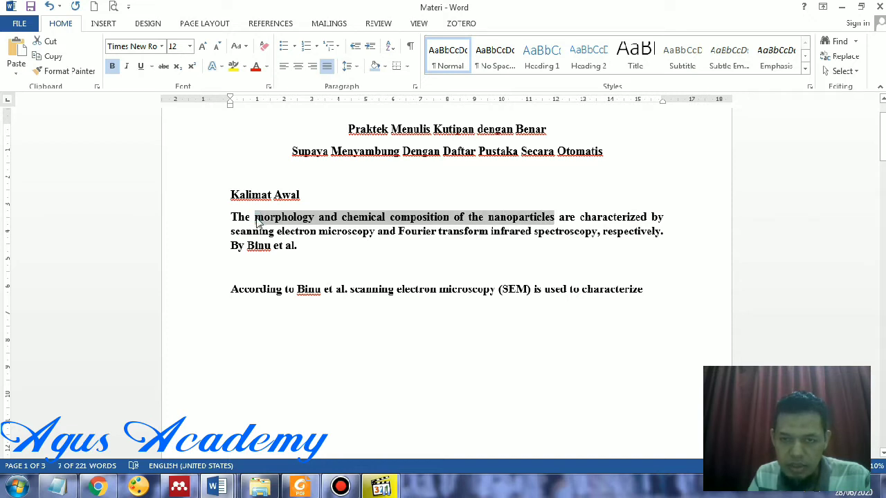
key("ctrl+c")
left_click(662, 289)
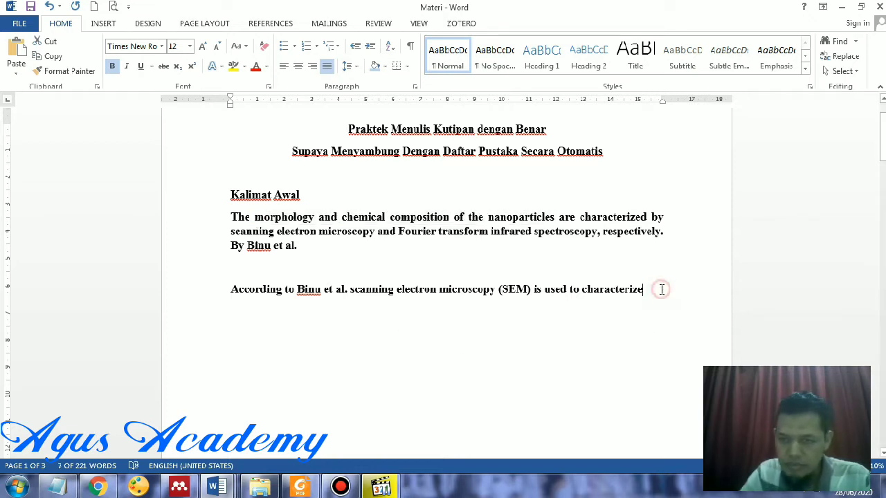
key("ctrl+v")
type(".")
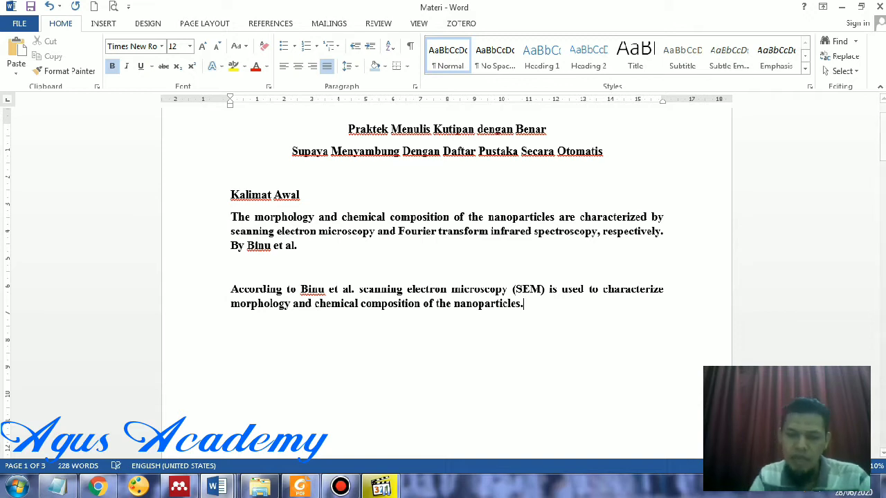
- Duplicate the whole paraphrased paragraph on the empty line directly below it
double_click(214, 295)
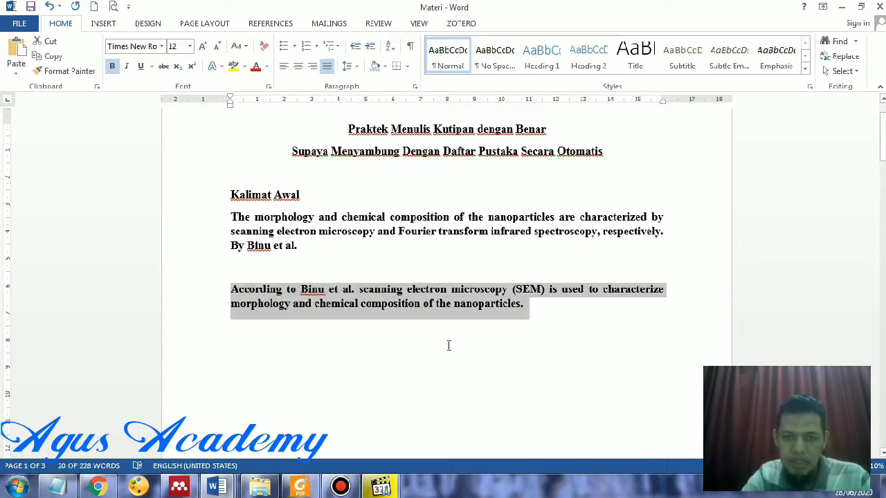
left_click(587, 346)
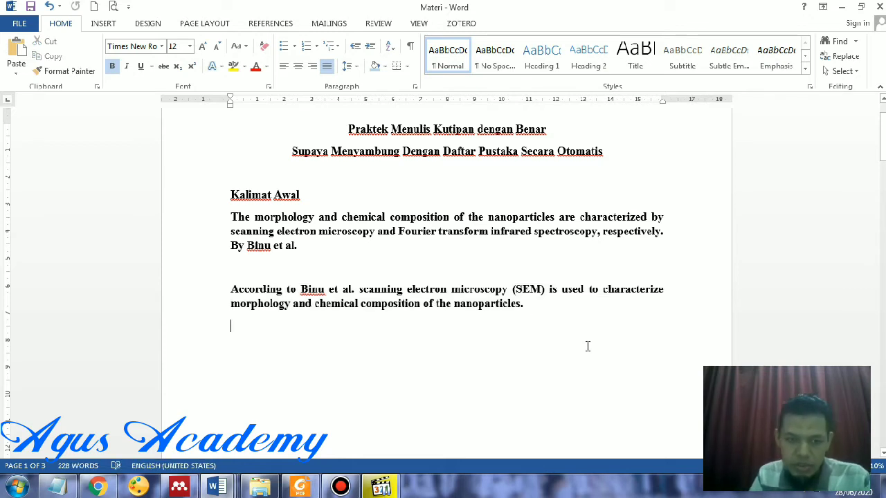
key("ctrl+v")
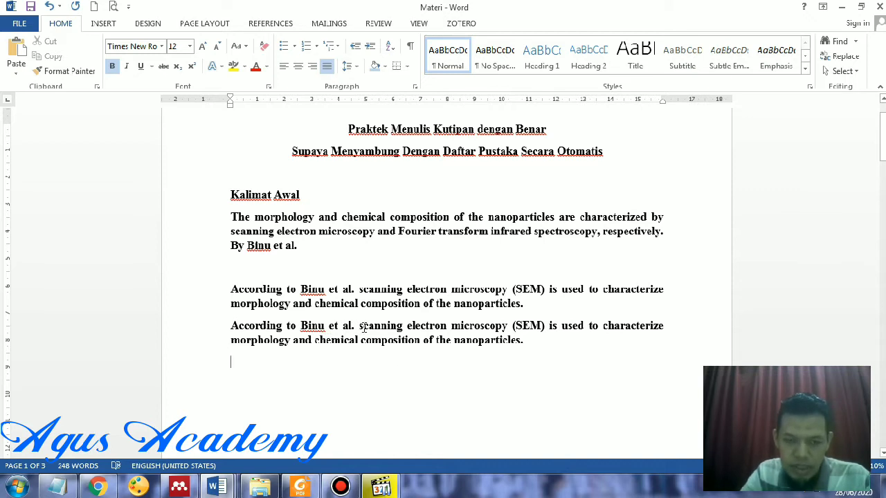
- In the duplicated paragraph, replace "used" with "employed" and insert "structural" before "morphology"
double_click(582, 323)
key("BackSpace")
type("employed")
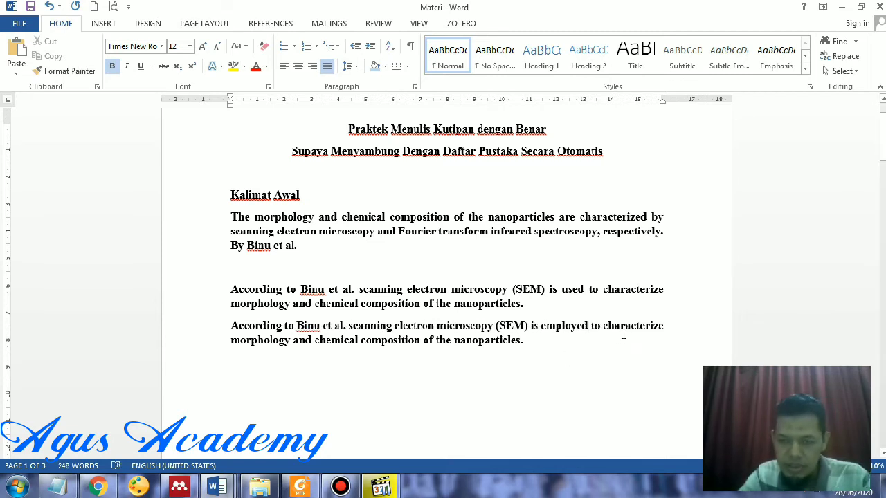
left_click(231, 339)
type("structural")
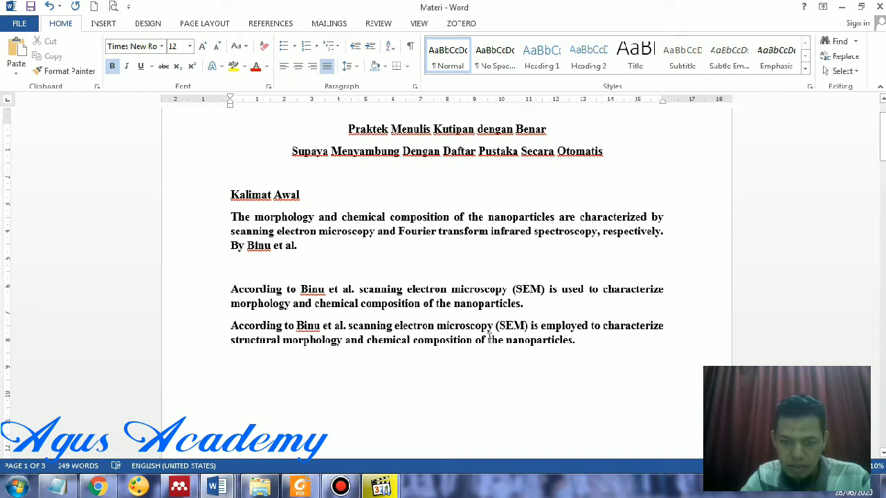
left_click(578, 345)
scroll(422, 346, "down", 2)
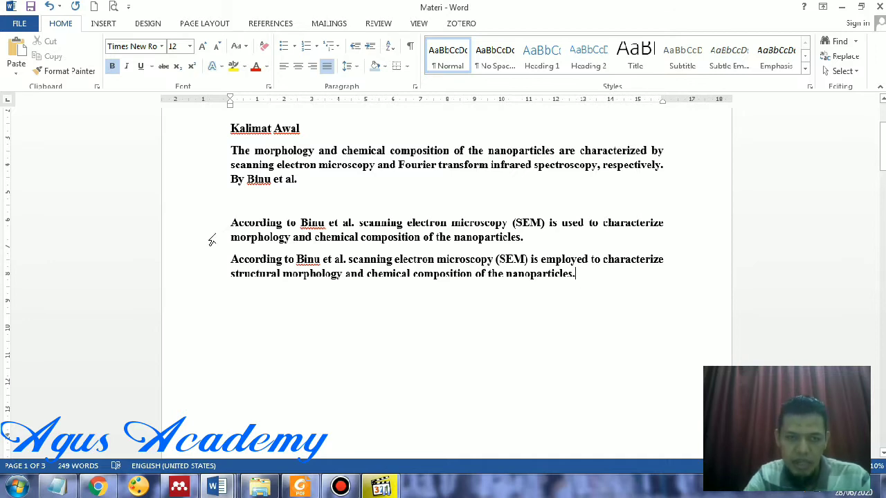
- Copy the second paraphrased paragraph into Notepad and copy it again from there as plain text
double_click(205, 267)
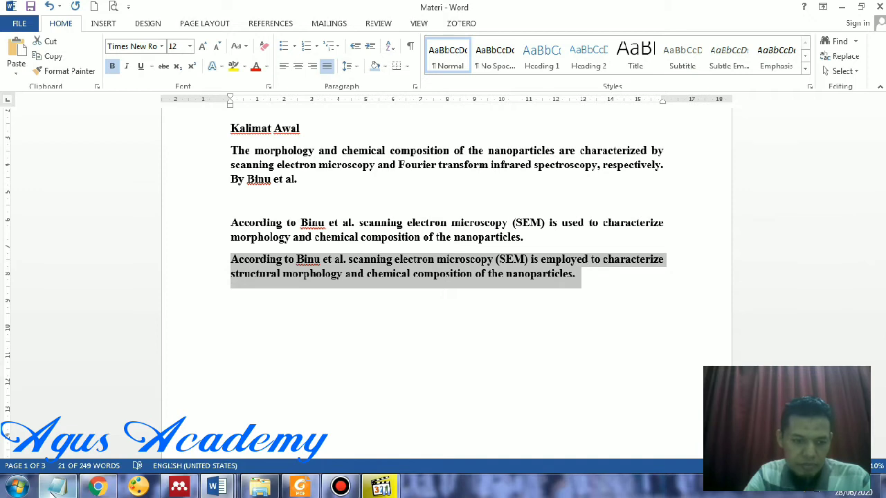
left_click(55, 488)
left_click(496, 292)
key("ctrl+v")
key("ctrl+a")
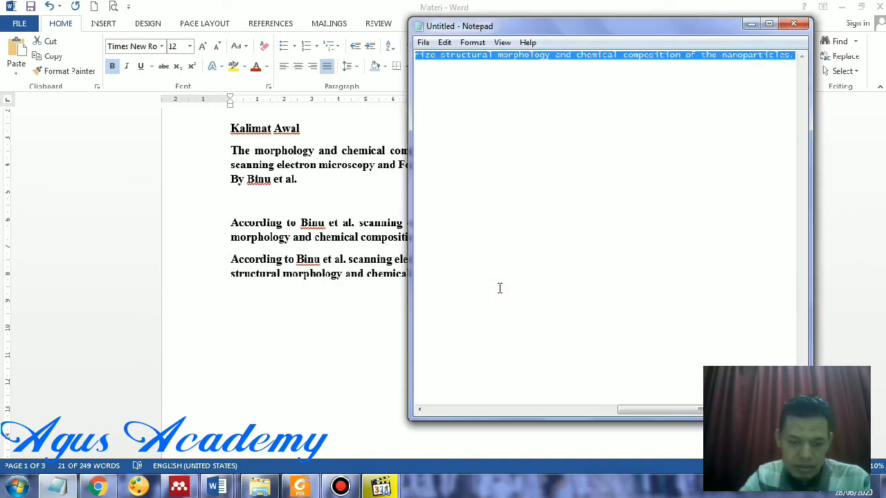
- Delete all the text in Notepad and minimize its window
left_click(587, 196)
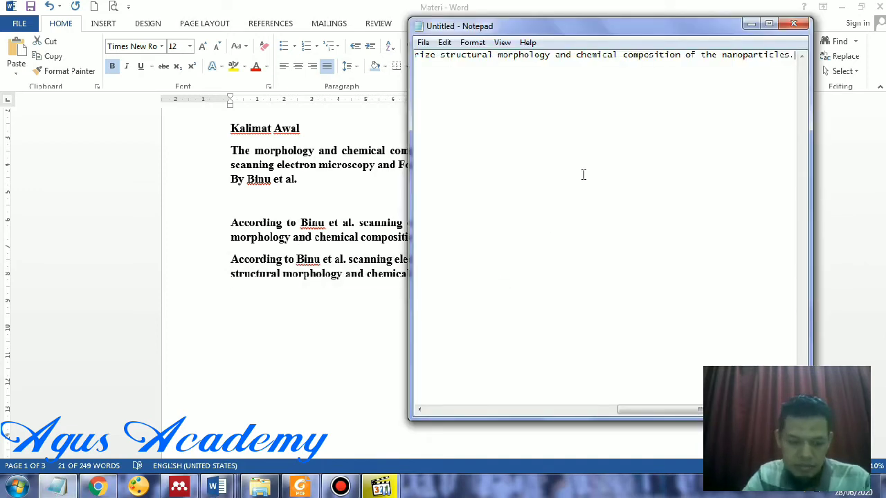
key("ctrl+a")
key("Delete")
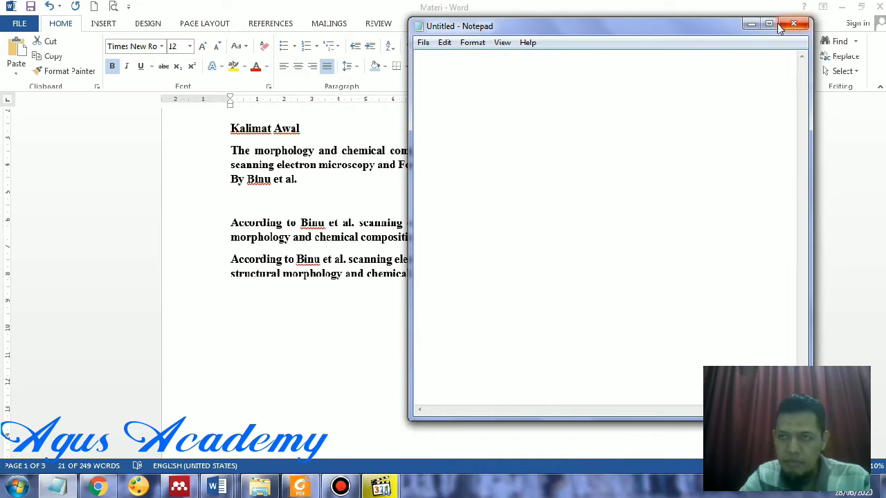
left_click(752, 26)
- In the Full Paper document, replace the "tambah teks statemen lagi" placeholder with the copied sentence, remove its final period and put the cursor there
mouse_move(217, 487)
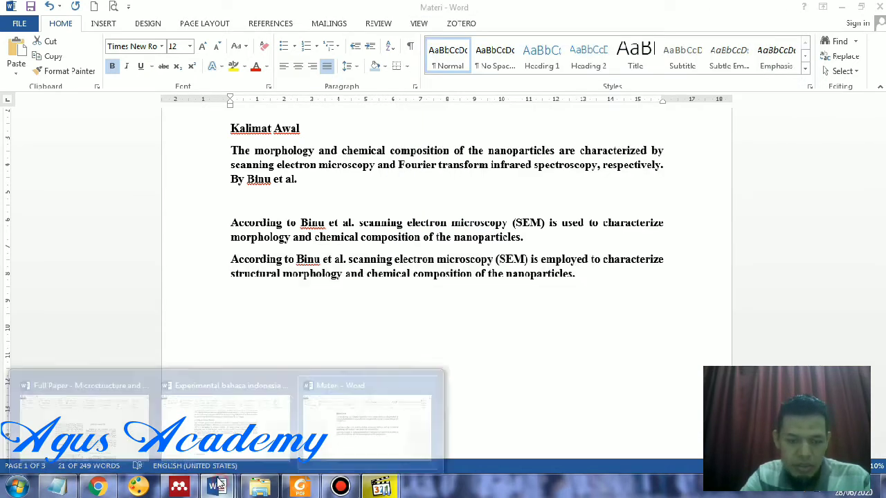
mouse_move(206, 423)
left_click(83, 416)
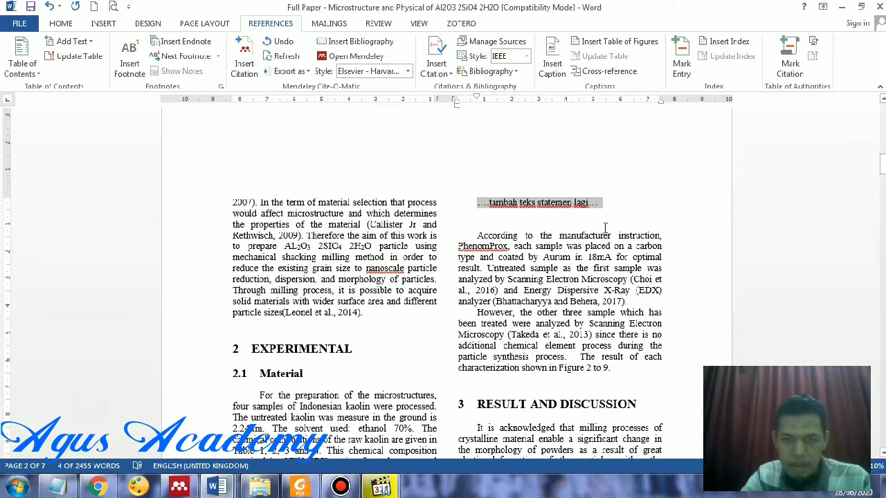
key("Delete")
key("ctrl+v")
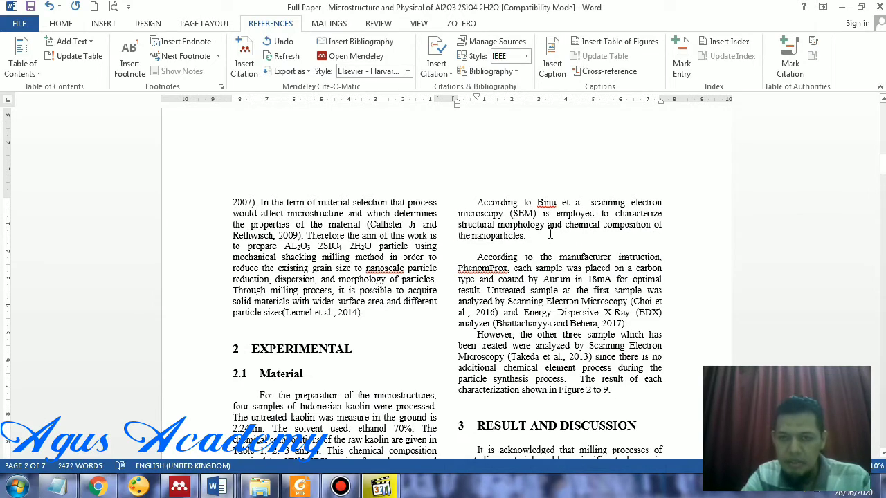
key("BackSpace")
left_click_drag(476, 203, 526, 239)
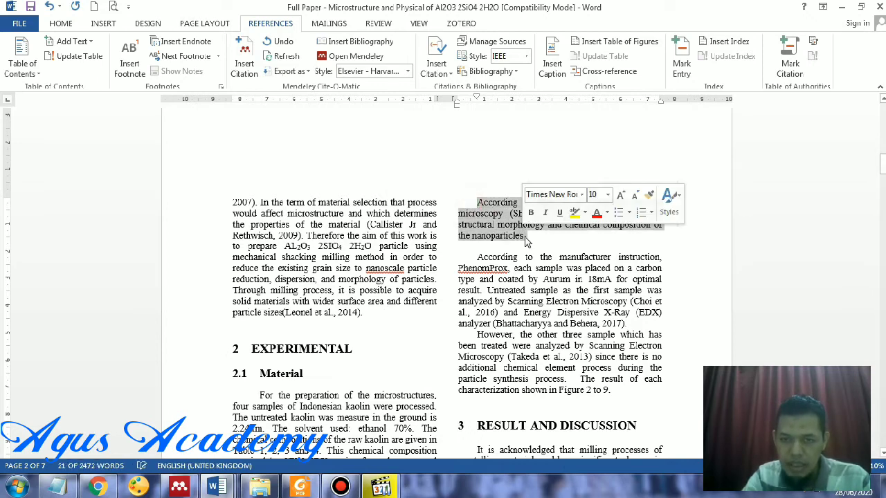
left_click(526, 238)
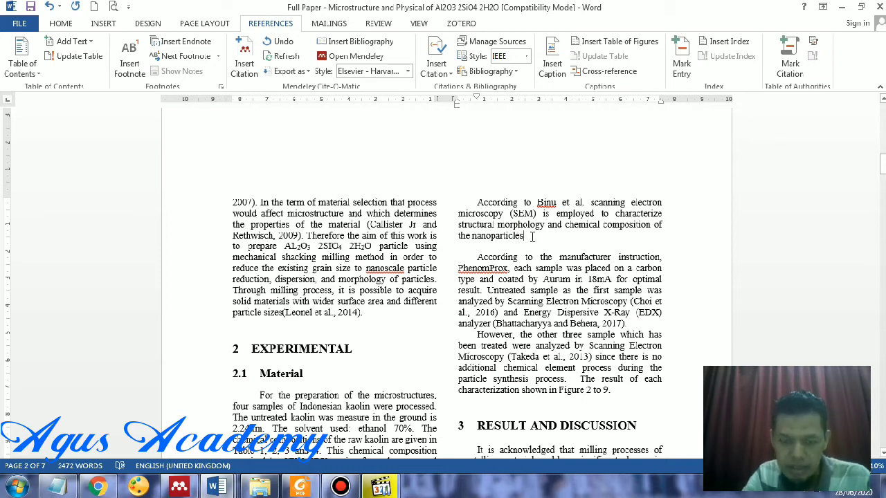
- Switch to Mendeley Desktop and copy the full title of the "Static characteristics of a fluid film bearing" article from its details
left_click(178, 487)
left_click(844, 167)
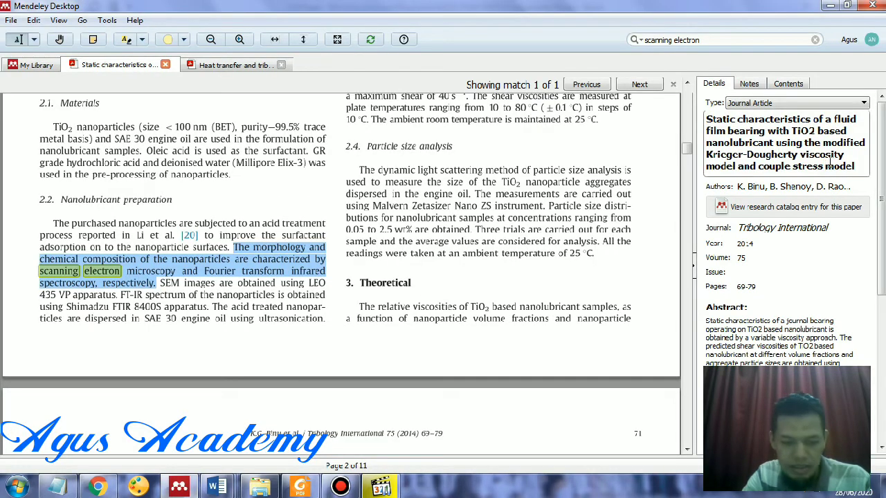
key("ctrl+a")
key("ctrl+c")
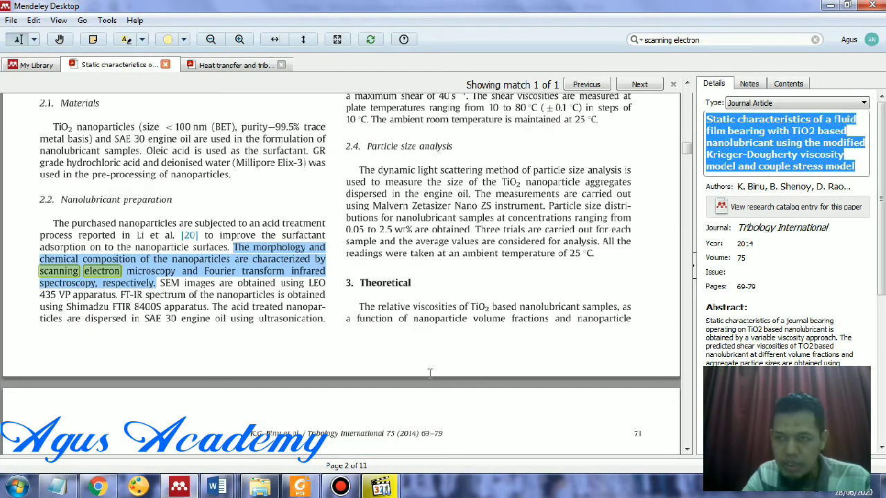
- Return from Mendeley Desktop to the Full Paper document in Word
left_click(217, 487)
left_click(225, 415)
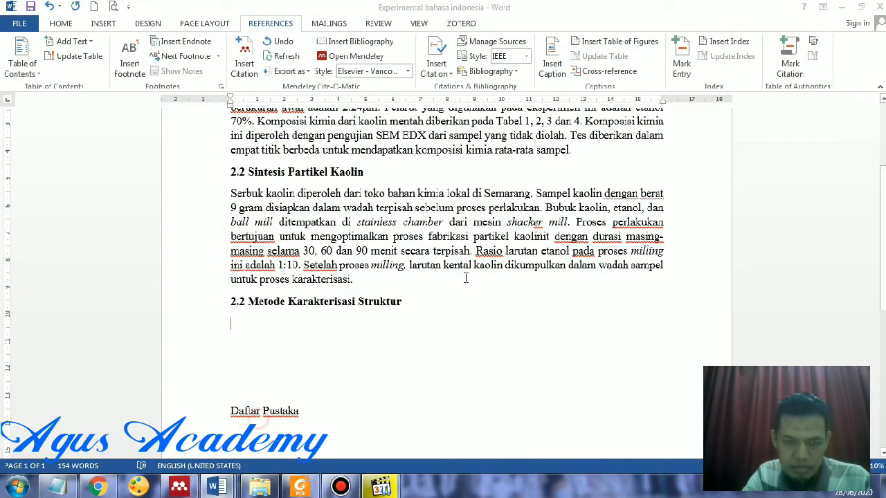
left_click(216, 487)
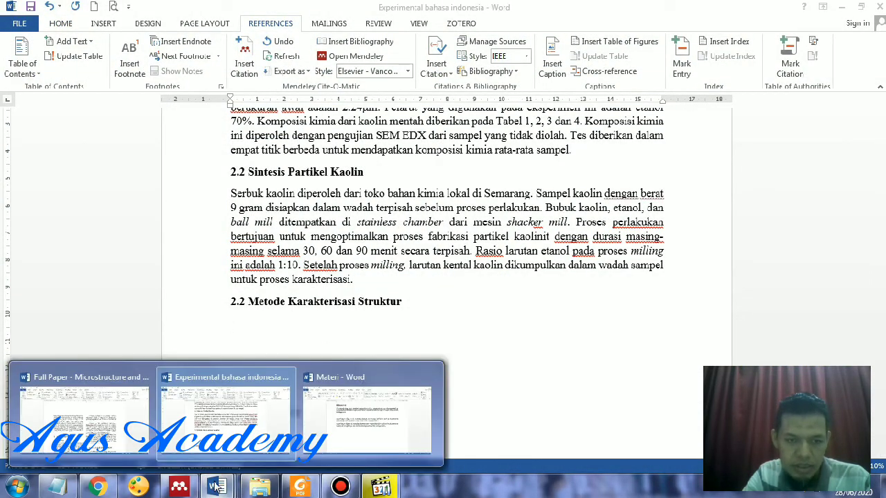
left_click(117, 426)
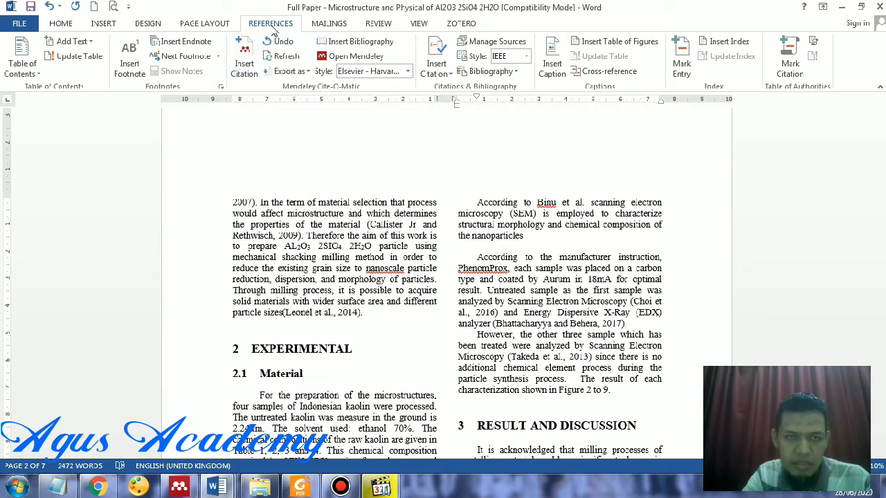
- Insert a Mendeley citation for the article with the copied title after "the nanoparticles", and delete it again
left_click(245, 55)
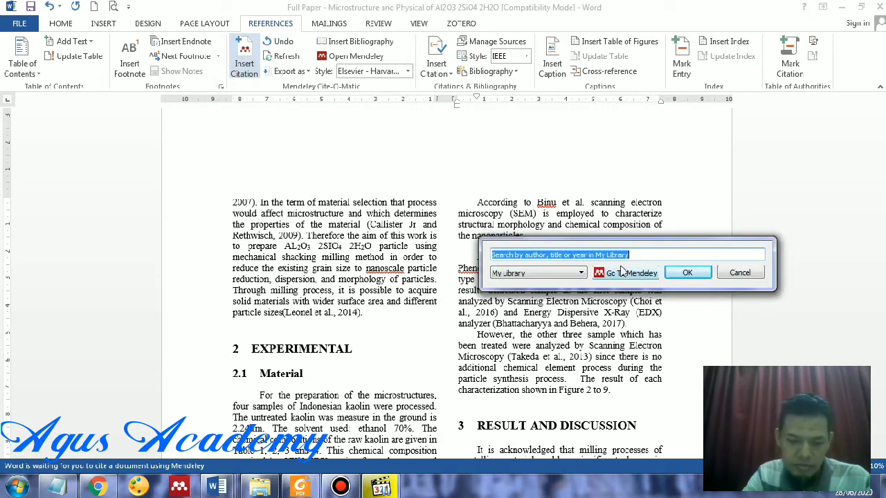
key("ctrl+v")
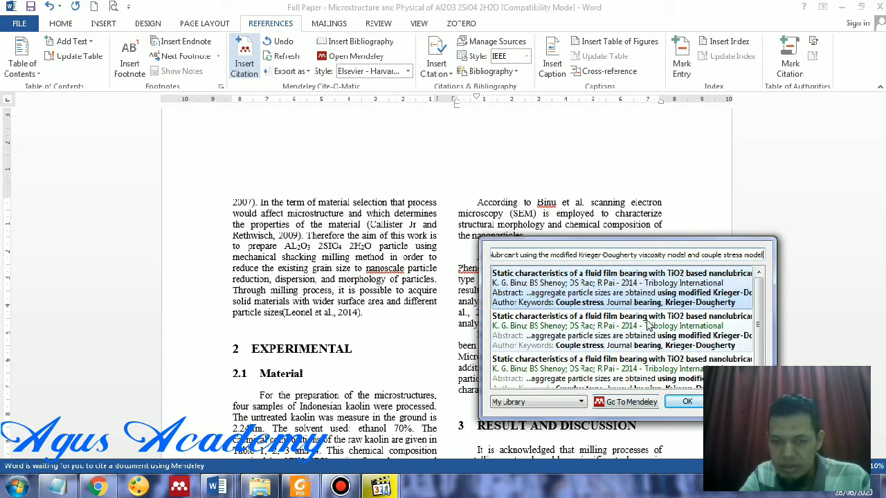
left_click(693, 408)
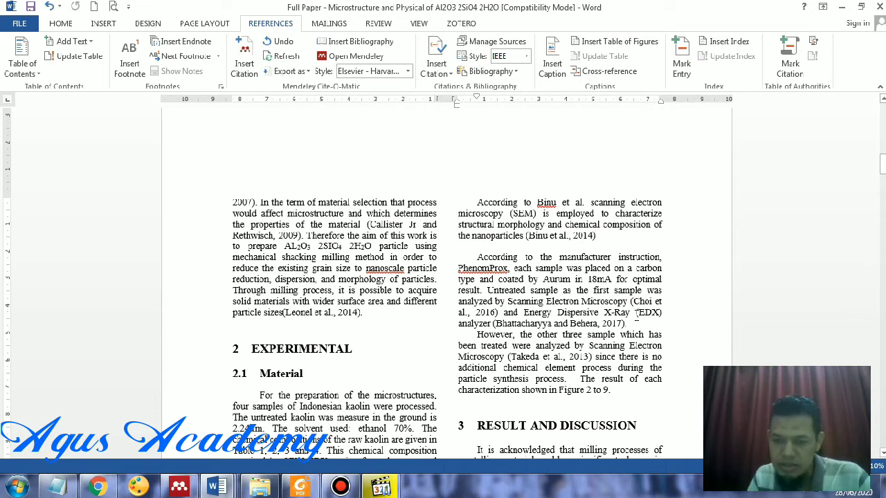
key("BackSpace")
key("BackSpace")
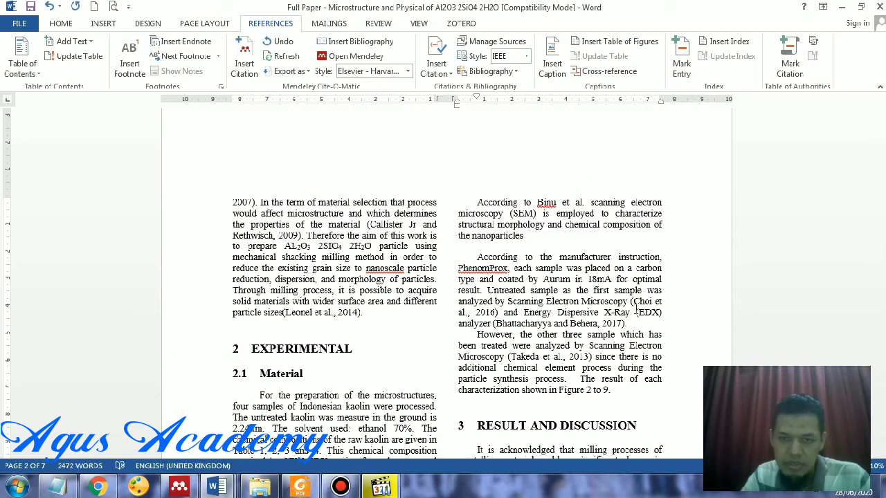
- After "the nanoparticles", cite the article with the copied title together with "Exploring potential Environmental applications of TiO2 Nanoparticles", found by searching "sem"
left_click(246, 63)
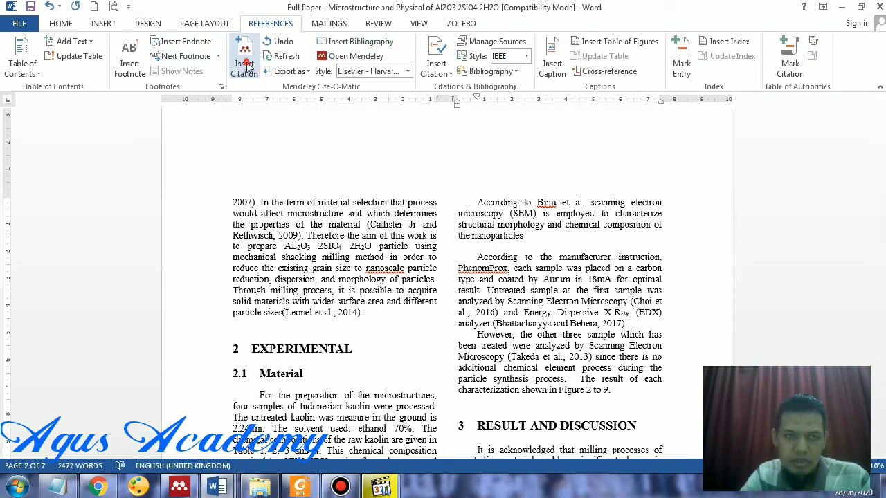
key("ctrl+v")
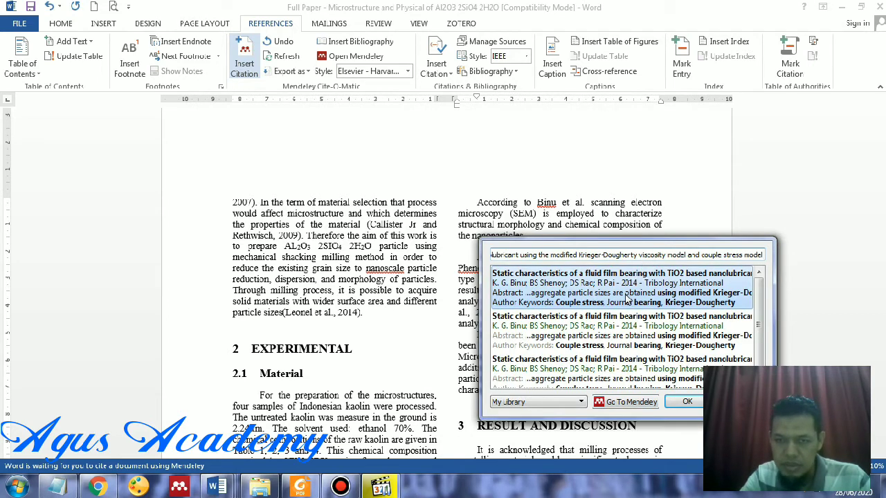
left_click(627, 297)
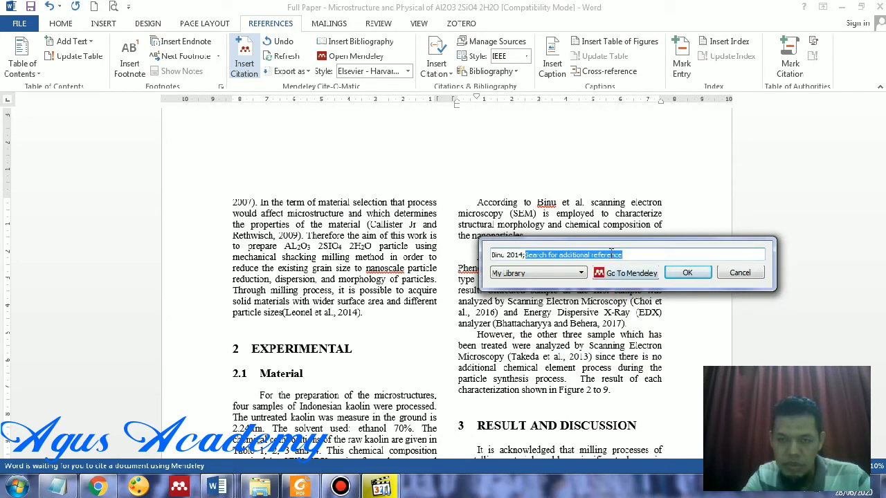
type("sem")
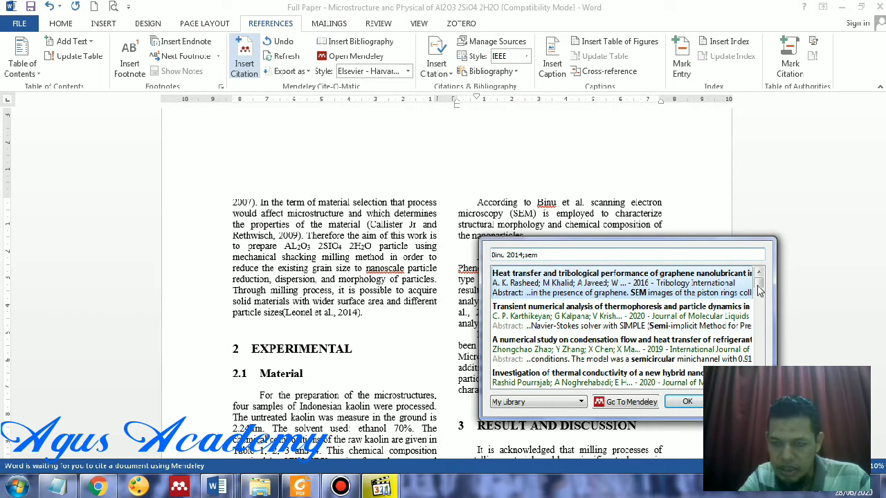
scroll(762, 294, "down", 1)
scroll(761, 294, "down", 1)
scroll(721, 308, "up", 1)
scroll(692, 332, "down", 1)
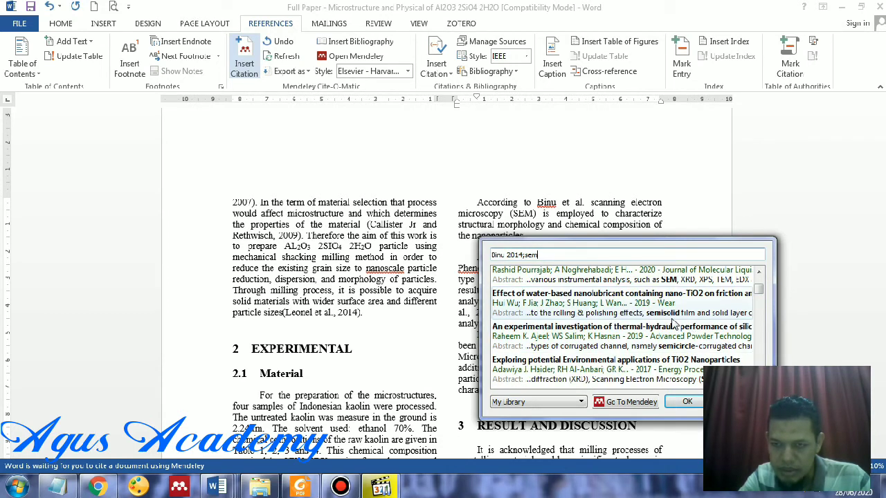
left_click(683, 383)
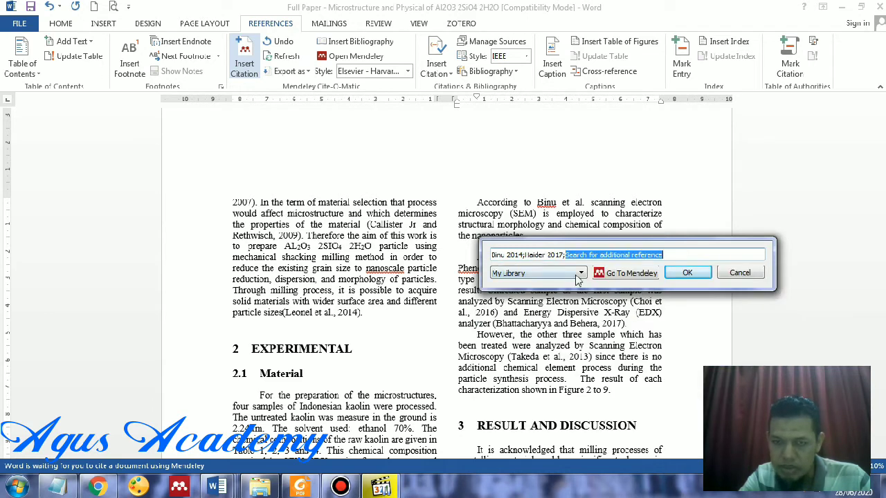
left_click(686, 274)
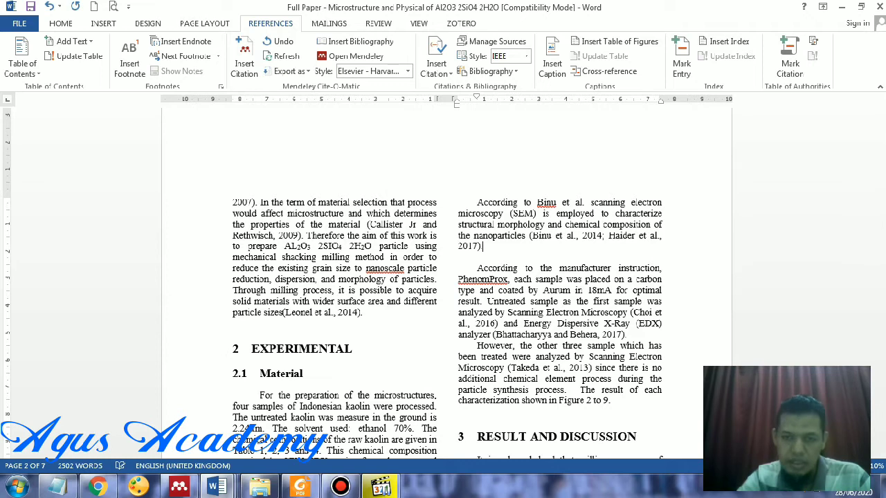
scroll(598, 250, "down", 1)
scroll(489, 211, "down", 1)
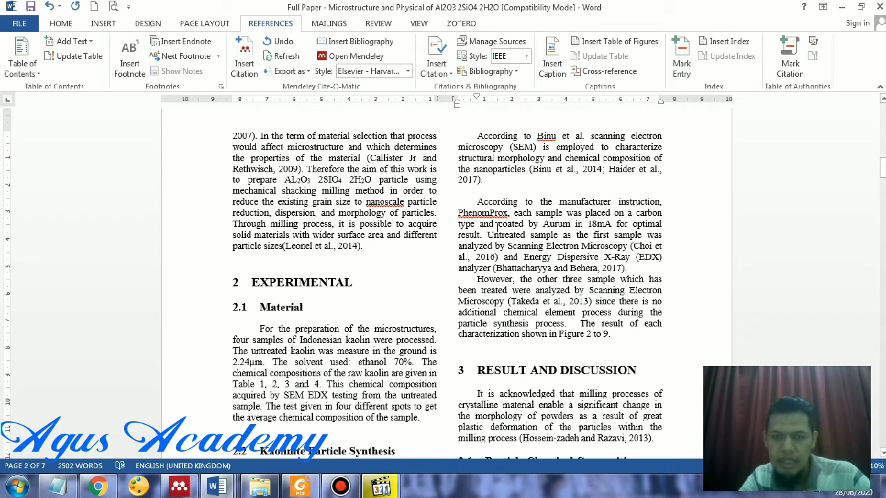
scroll(490, 223, "down", 1)
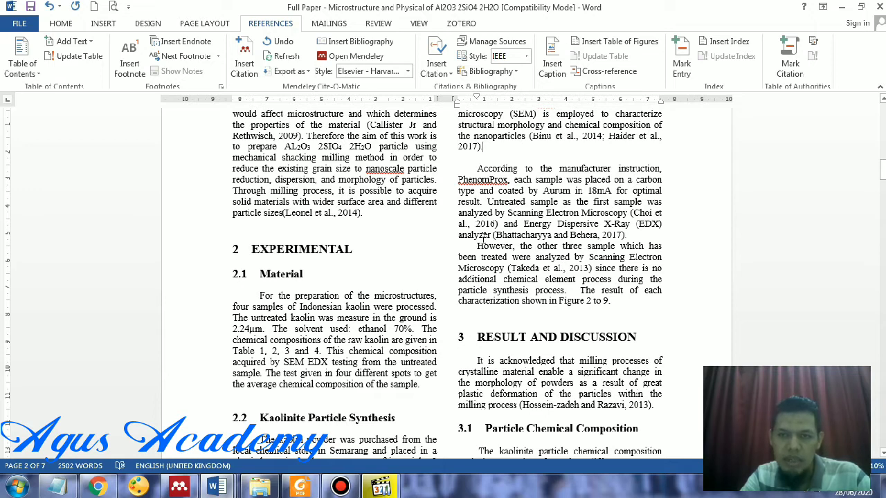
scroll(483, 236, "up", 1)
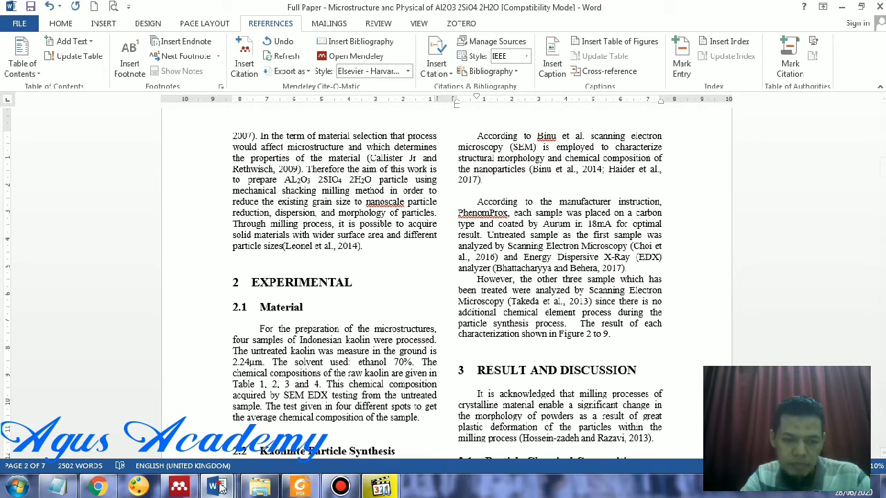
- In the Materi document, start an Indonesian sentence below the second paraphrase with "Menurut", the first author's surname and "dkk"
mouse_move(216, 486)
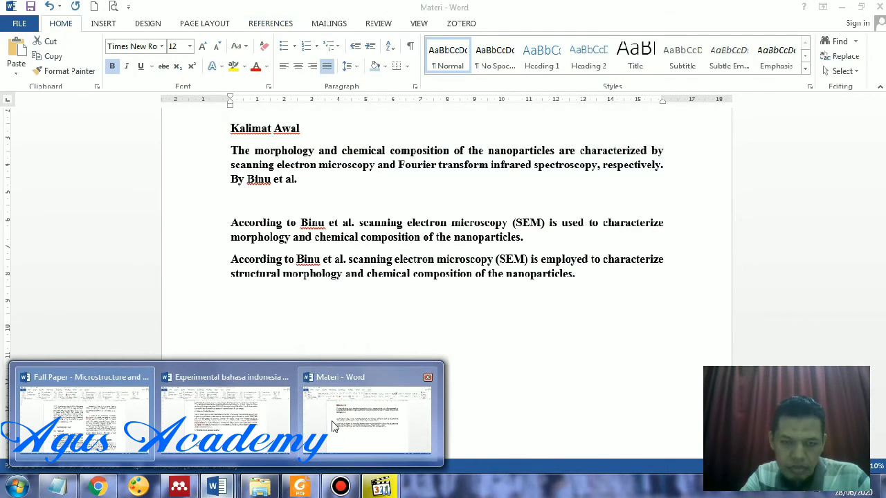
left_click(332, 425)
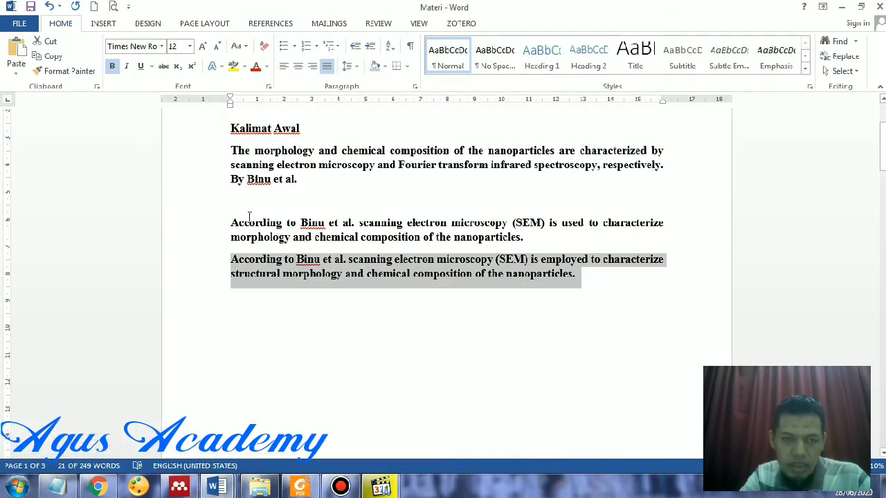
left_click(270, 303)
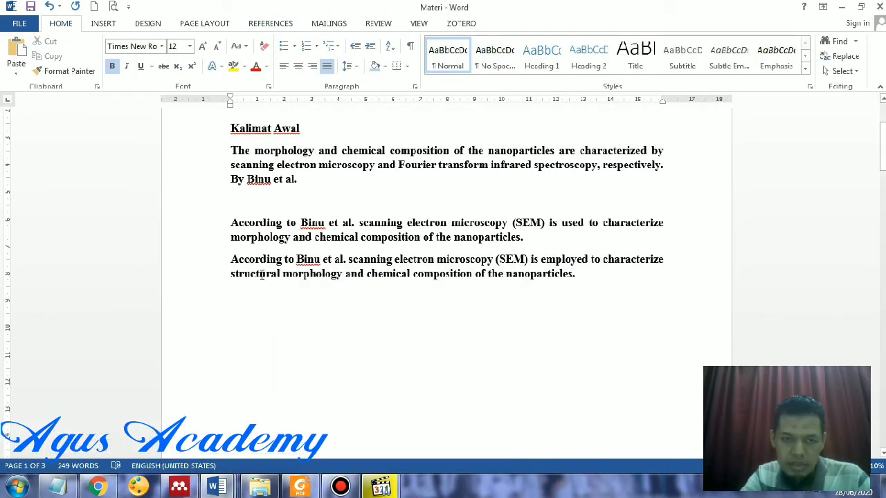
double_click(209, 267)
left_click(289, 323)
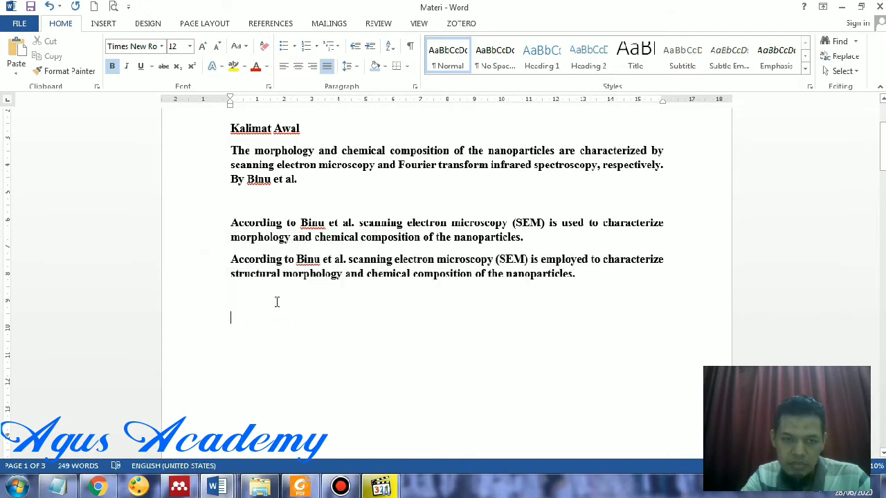
type("Menurut B")
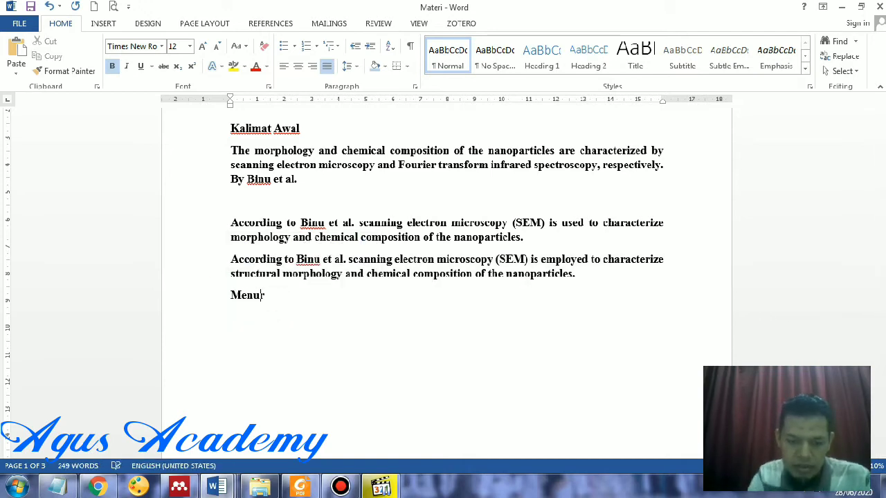
type("inu")
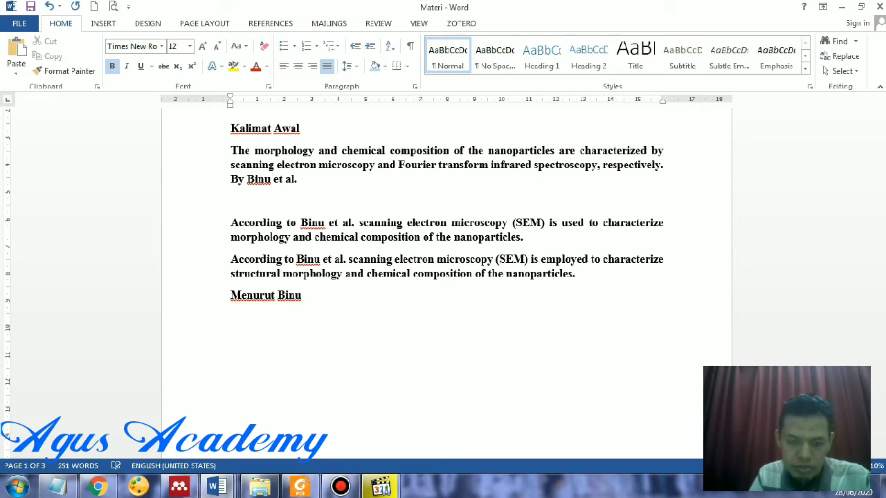
type(" dkk")
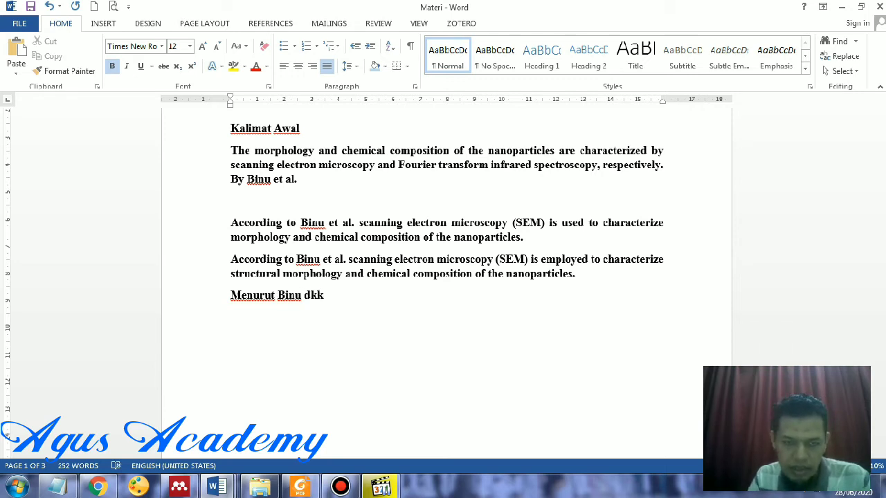
- Copy "scanning electron microscopy (SEM)" from the second paraphrase to the end of the Indonesian sentence and capitalize it as "Scanning Electron Microscopy (SEM)"
left_click_drag(349, 260, 350, 296)
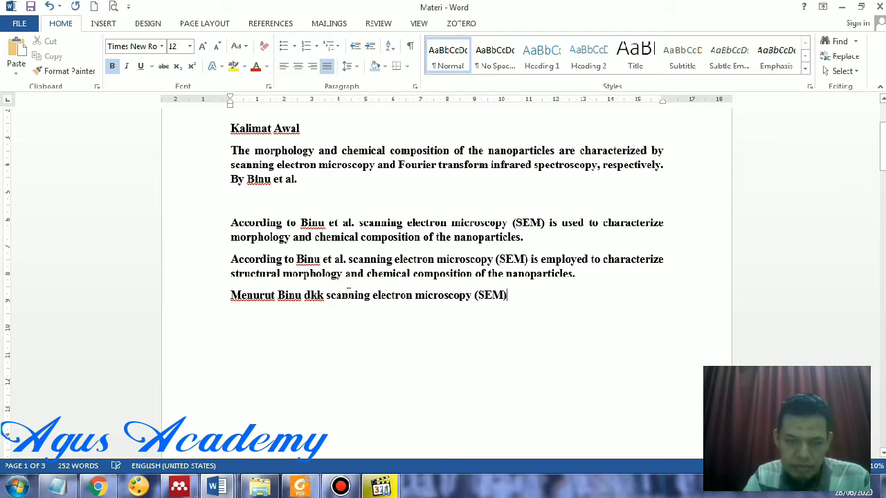
left_click(325, 295)
key("Delete")
type("S")
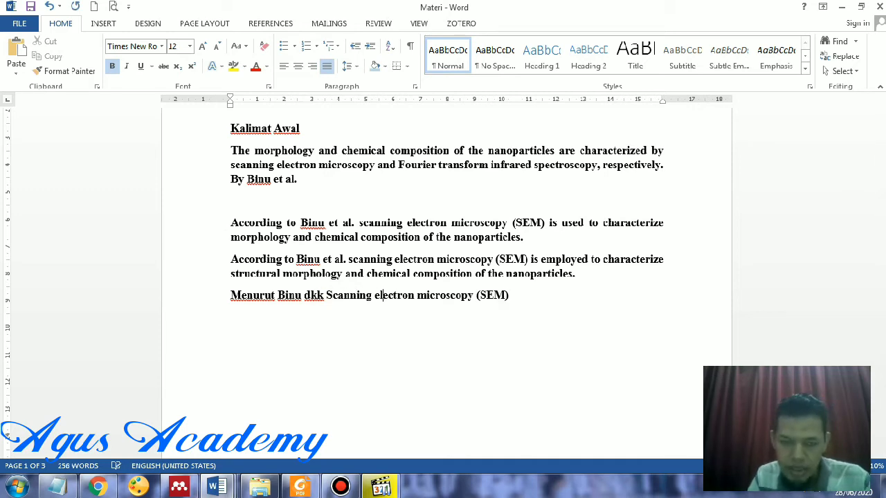
key("BackSpace")
type("E")
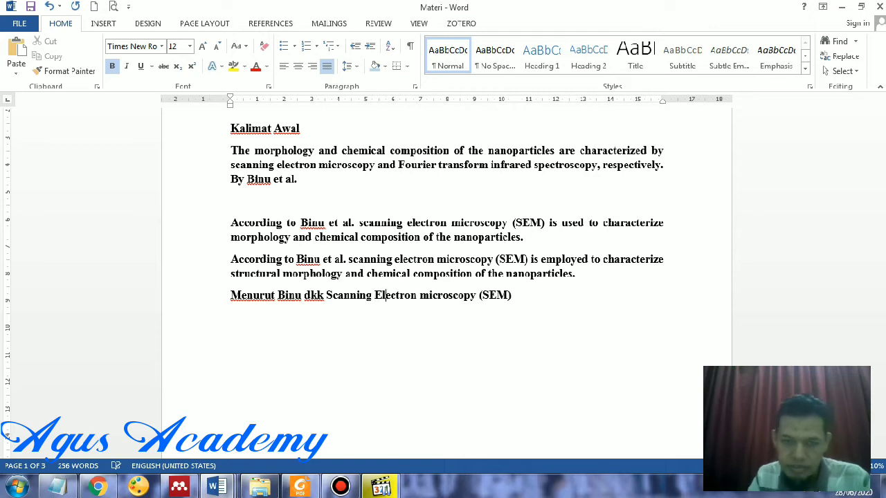
key("BackSpace")
type("M")
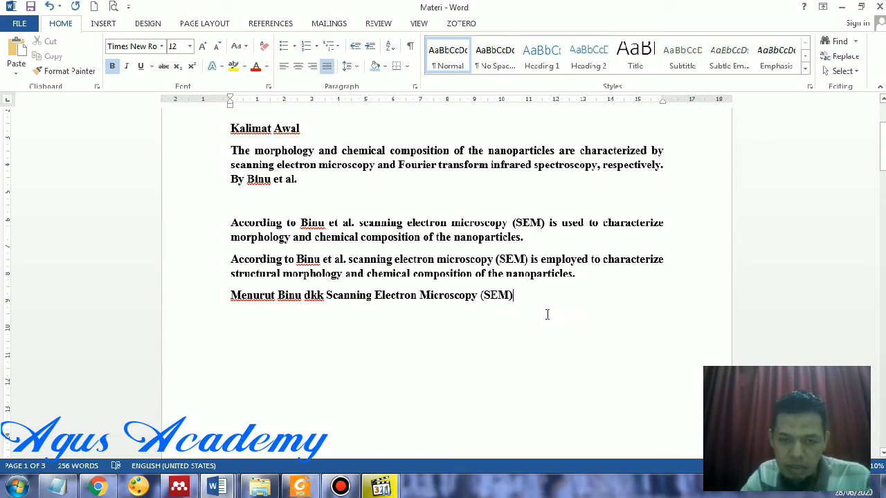
- Complete the Indonesian sentence with "digunakan untuk mengkarakterisasi struktur morfologi dan komposisi kimia nanopartikel."
type("digunakan untuk mengkarakteri")
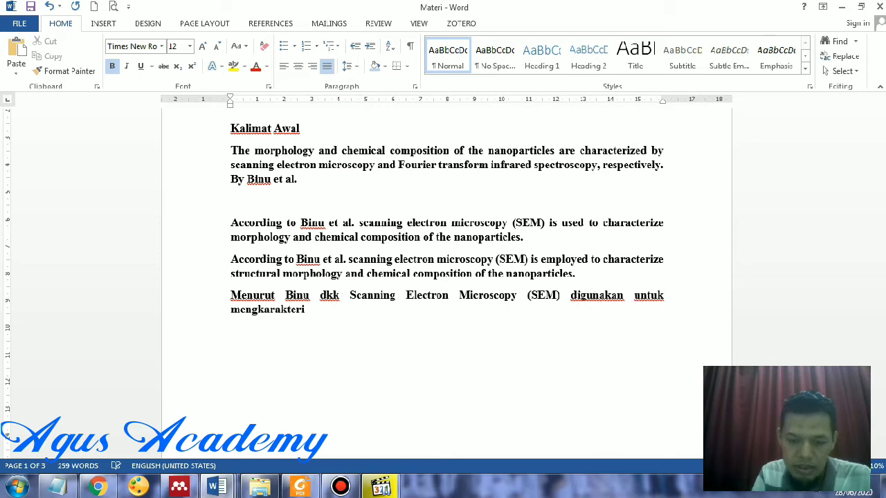
type("sasi ")
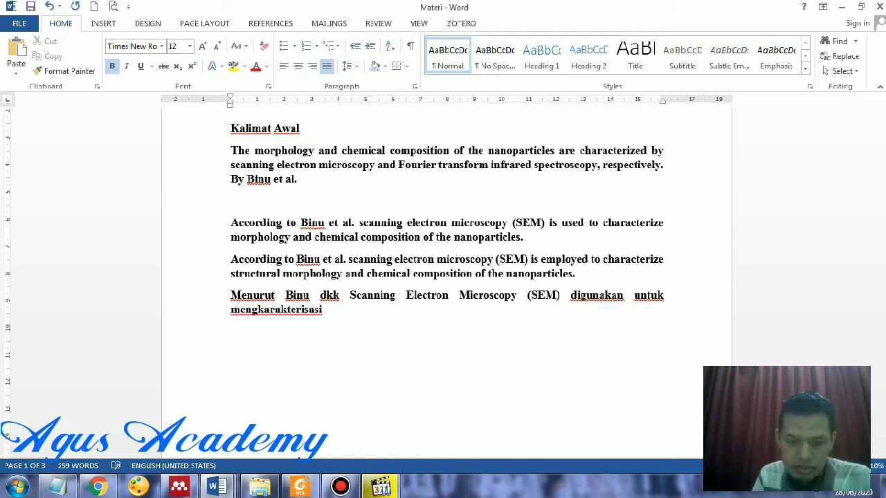
type("struktur ")
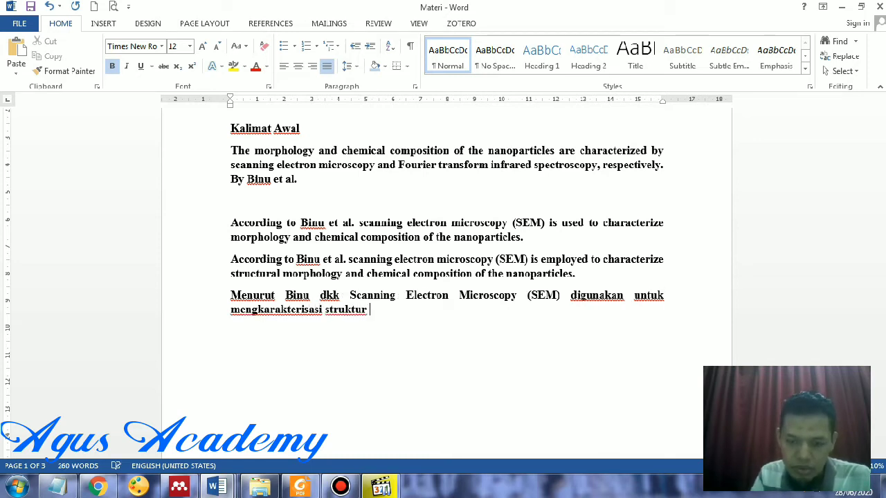
type("mor")
type("fol")
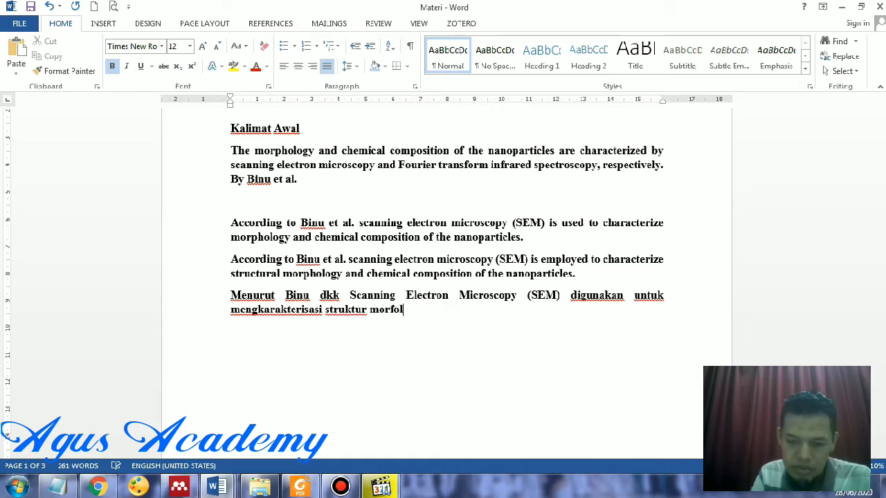
type("ogi dan komposisi")
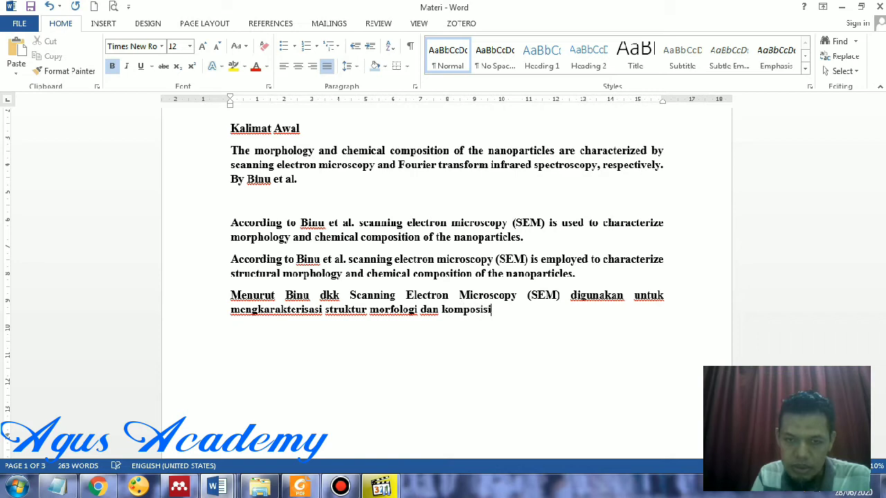
type(" kimia ")
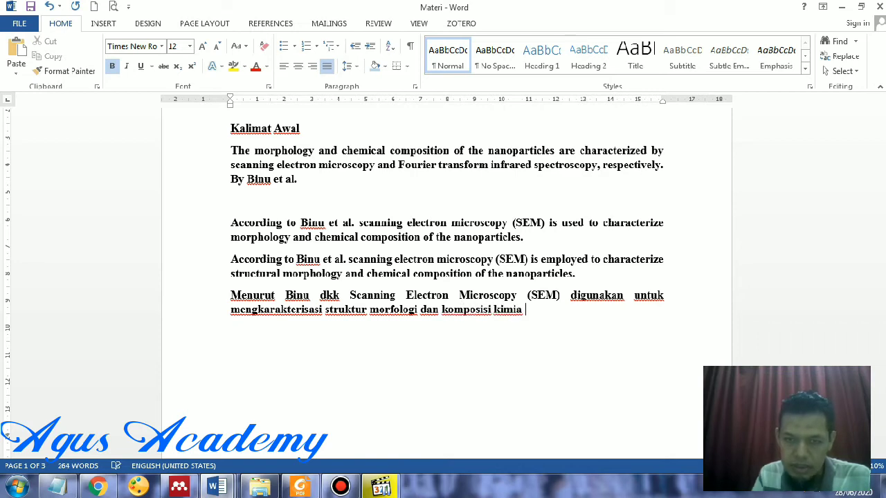
type("nanopartikel.")
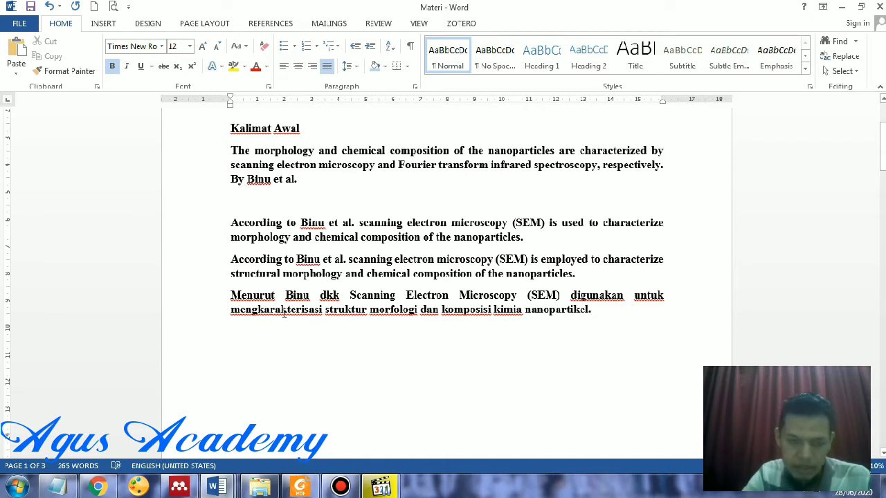
- Copy the Indonesian sentence starting with "Menurut" from the Materi document and pass it through Notepad to strip its formatting
double_click(212, 301)
key("ctrl+c")
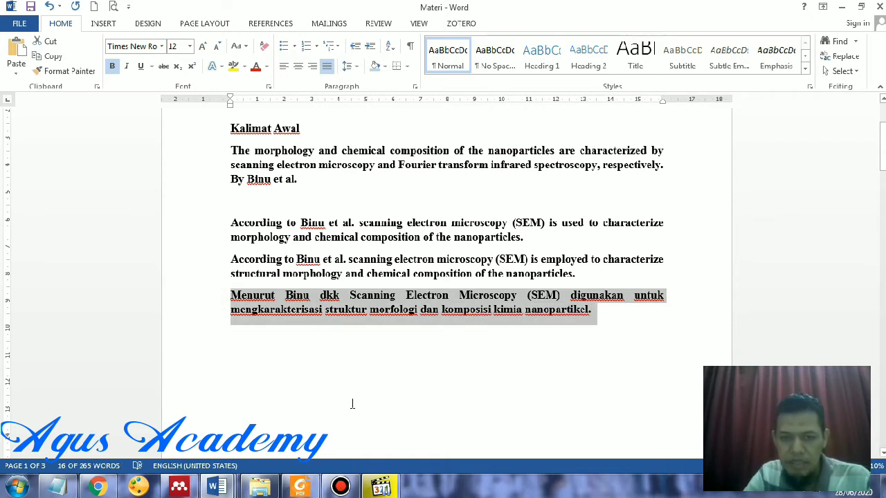
left_click(62, 484)
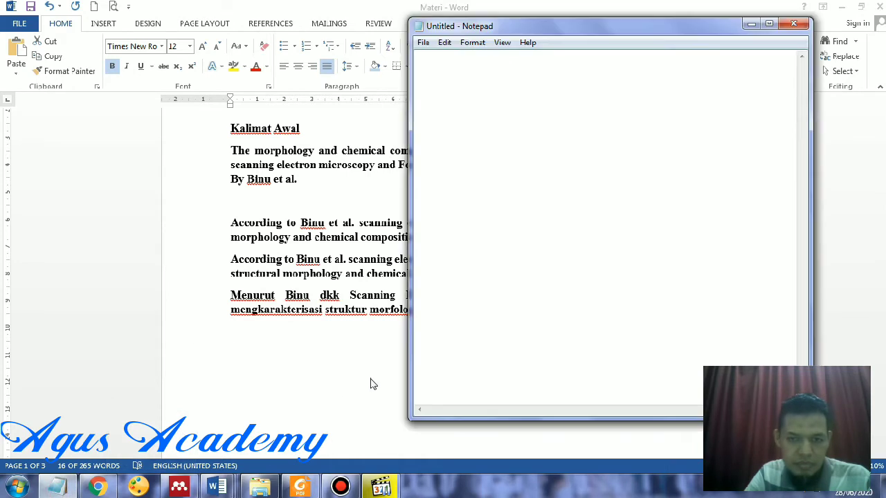
key("ctrl+v")
key("ctrl+a")
key("Delete")
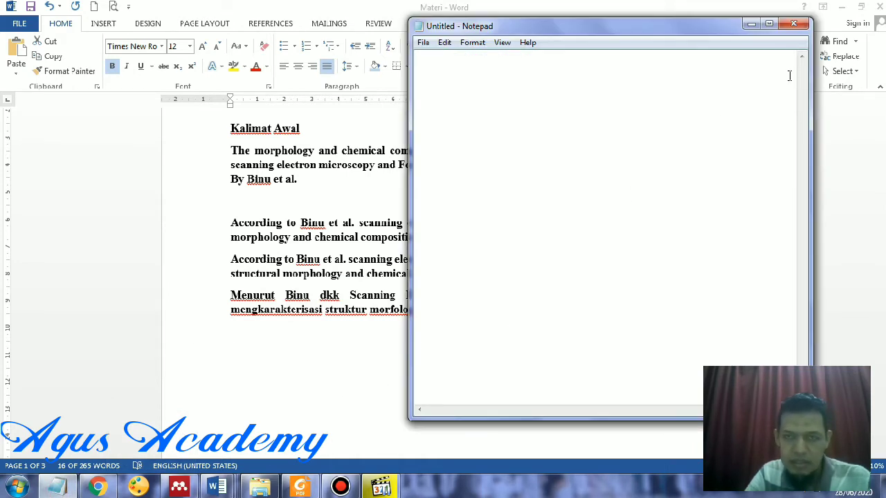
left_click(756, 25)
- In the Experimental bahasa indonesia document, paste the sentence under "2.2 Metode Karakterisasi Struktur" and remove its final period
left_click(217, 486)
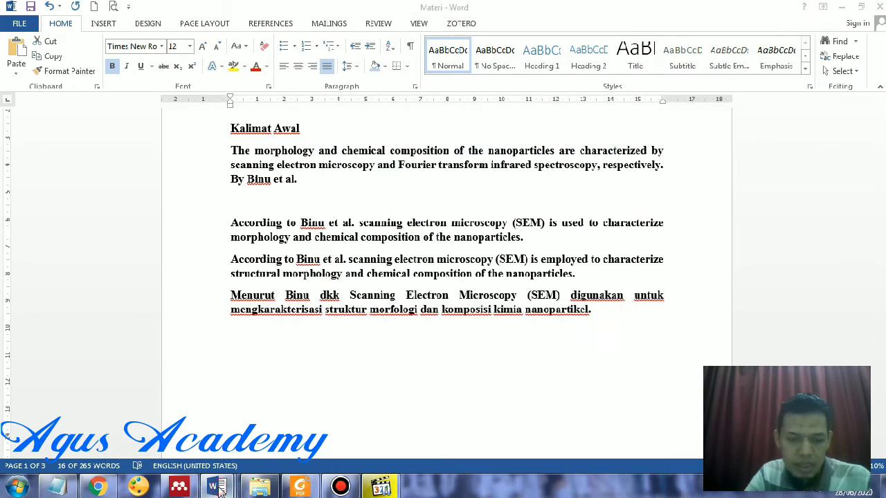
left_click(238, 423)
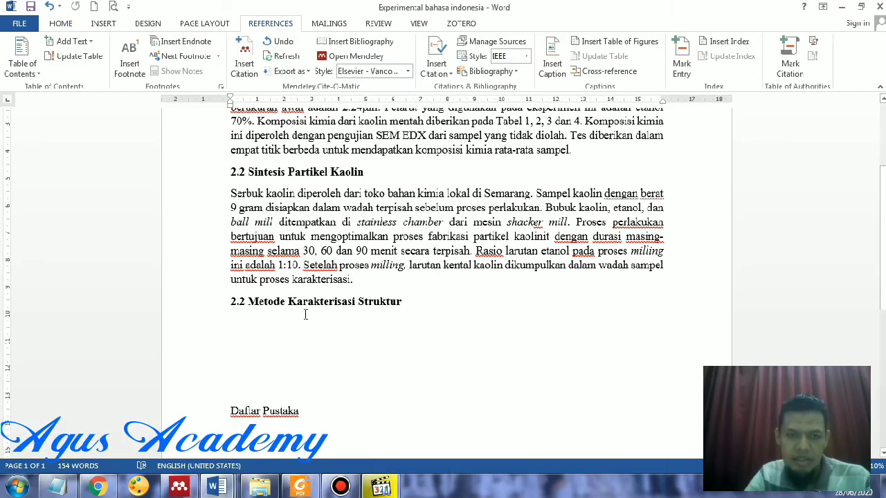
scroll(309, 315, "up", 4)
scroll(308, 315, "down", 2)
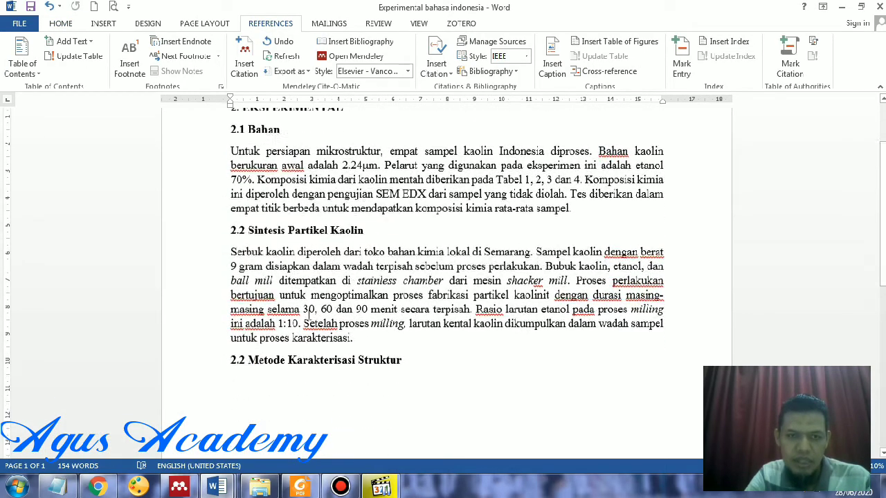
scroll(308, 314, "up", 1)
scroll(293, 183, "down", 1)
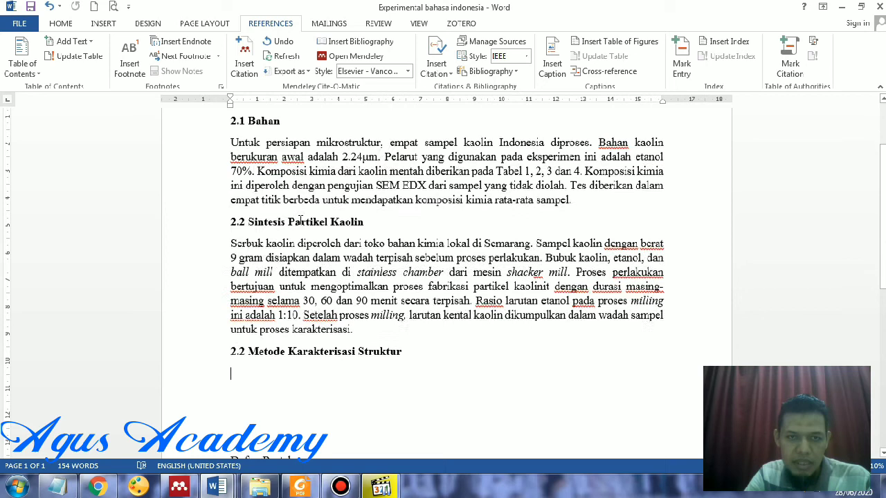
scroll(300, 254, "down", 2)
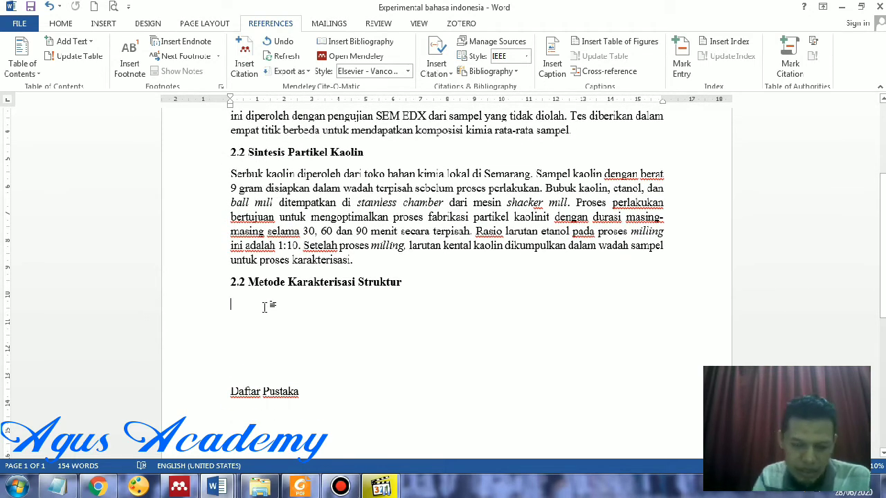
key("ctrl+v")
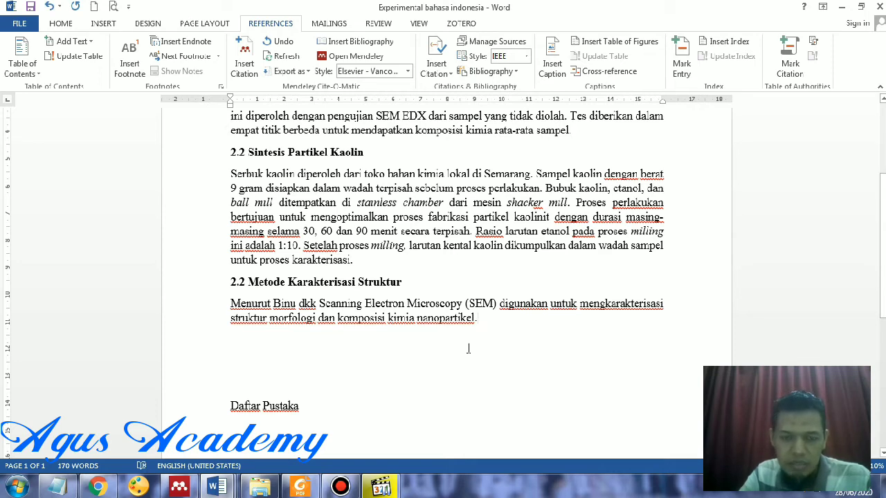
key("BackSpace")
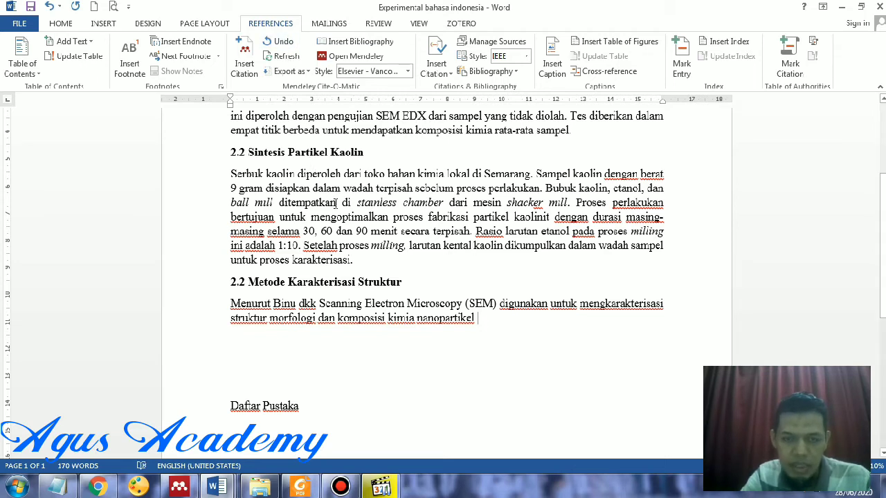
left_click(244, 62)
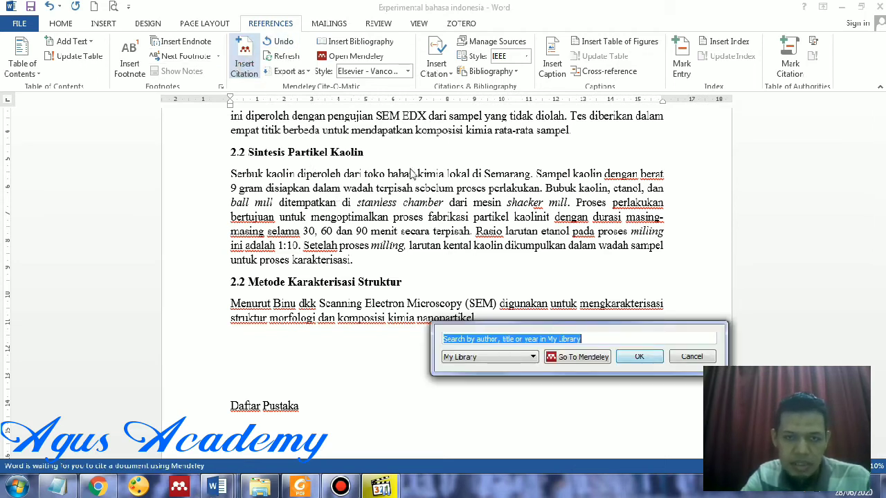
key("ctrl+v")
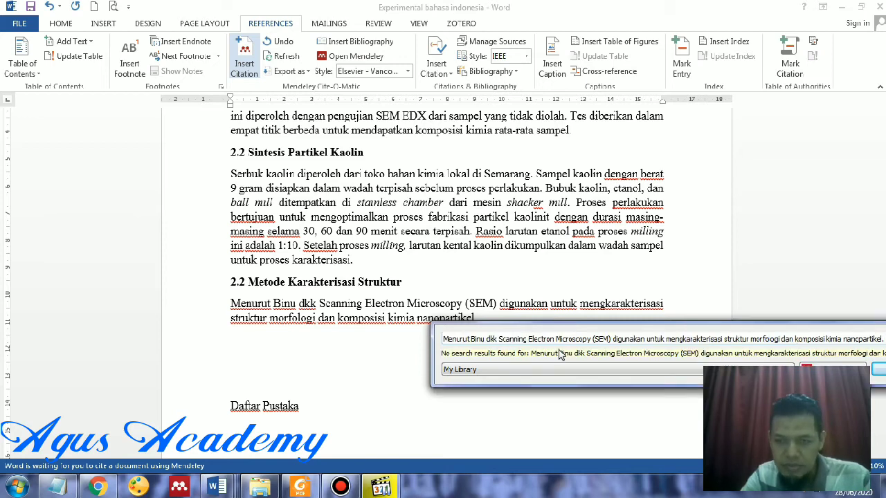
key("ctrl+a")
key("BackSpace")
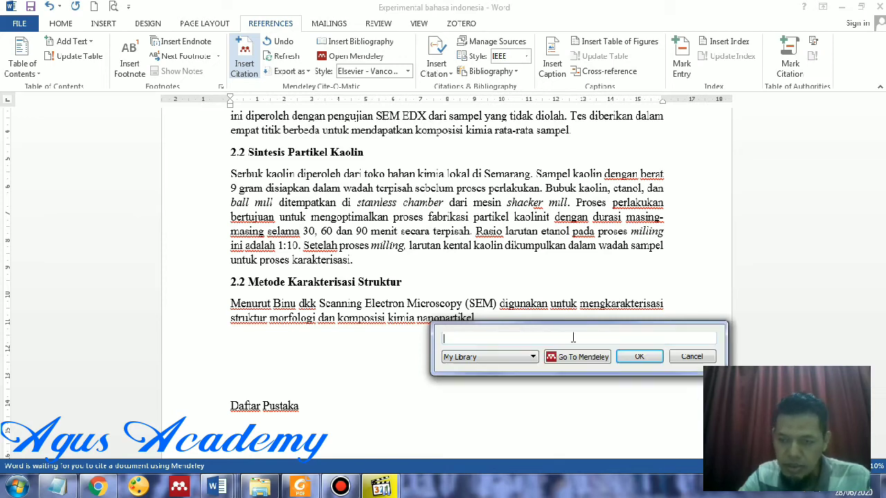
right_click(571, 339)
left_click(179, 493)
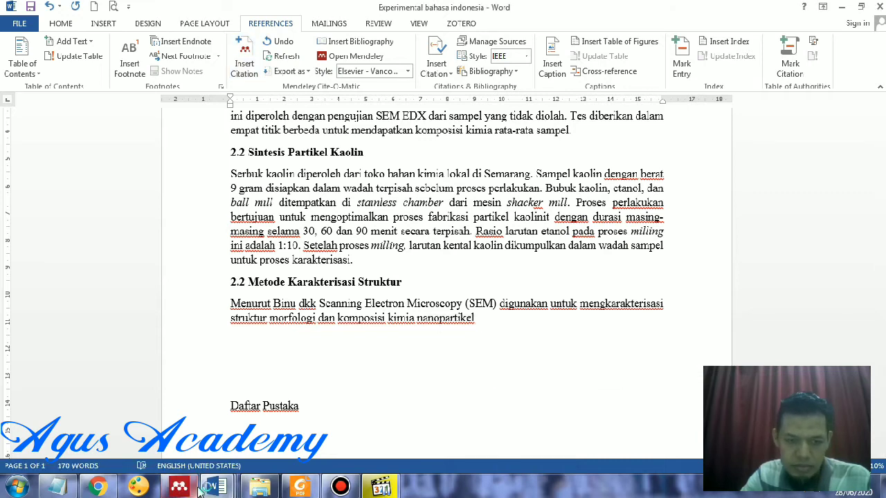
- Copy the open article's title in Mendeley Desktop and return to the Experimental bahasa indonesia document
mouse_move(199, 488)
left_click(194, 443)
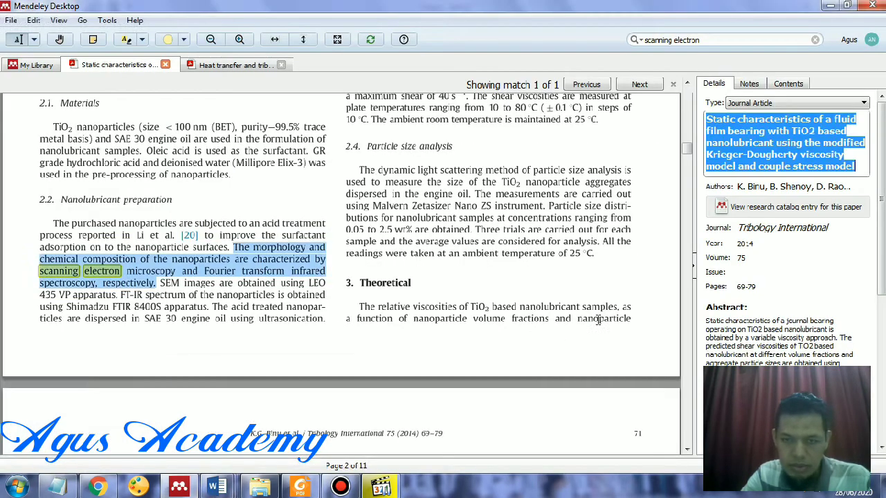
mouse_move(217, 487)
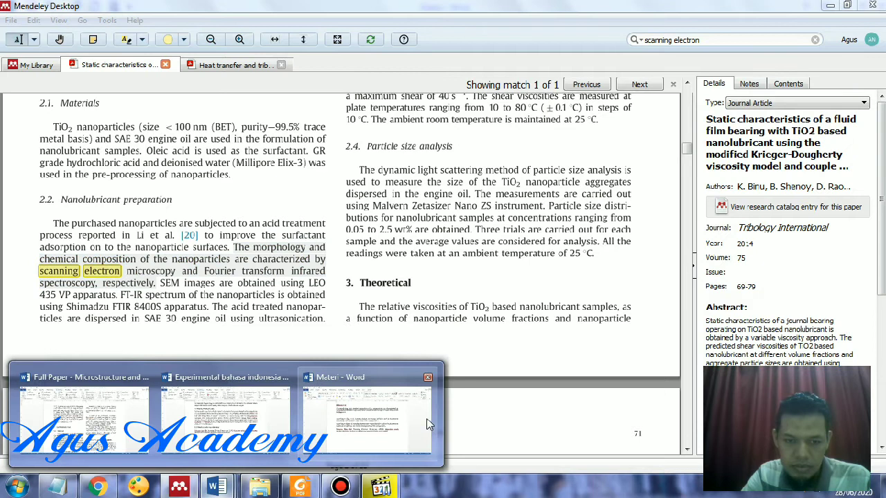
left_click(398, 423)
left_click(217, 488)
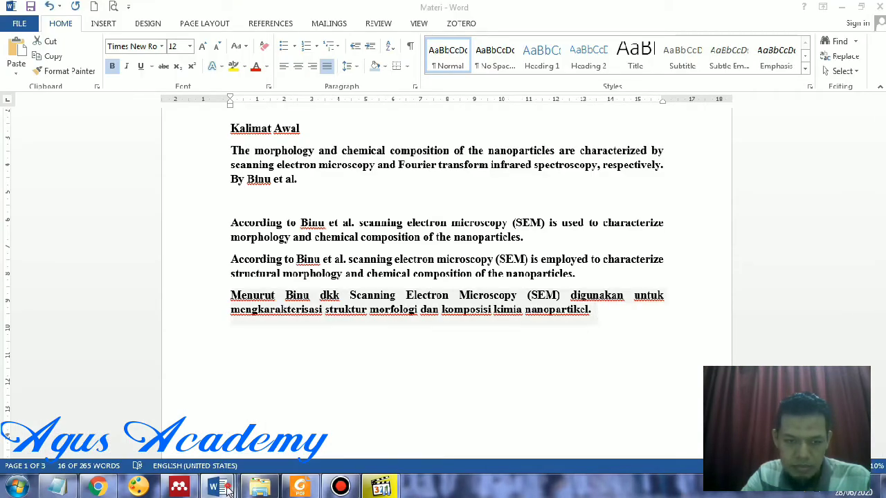
left_click(235, 427)
- Try citing only the article with the copied title after "nanopartikel", and remove that citation
left_click(244, 63)
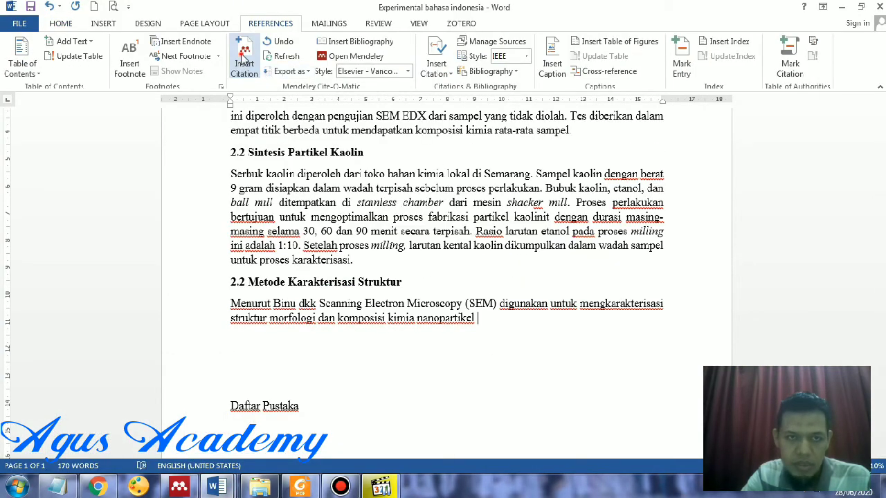
key("ctrl+v")
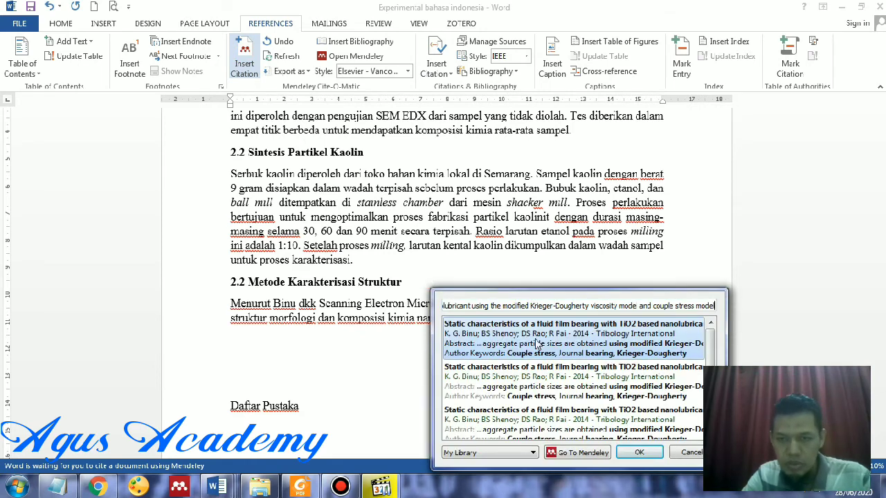
left_click(634, 454)
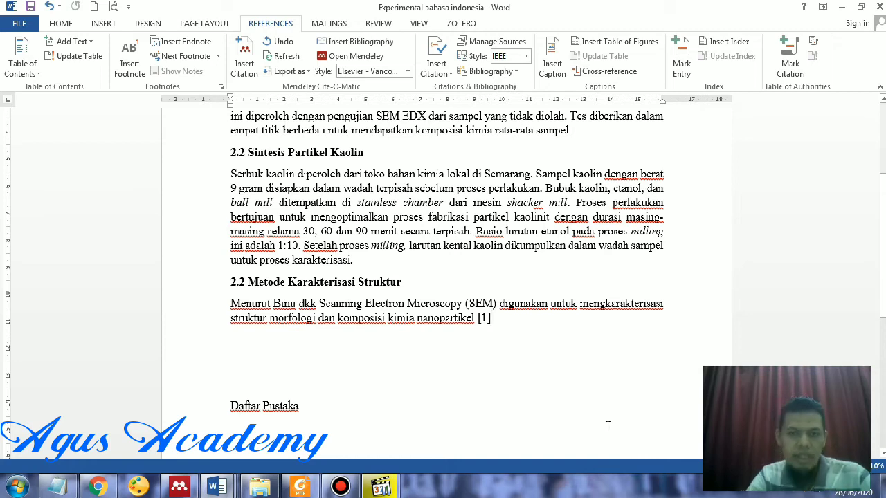
scroll(608, 427, "down", 2)
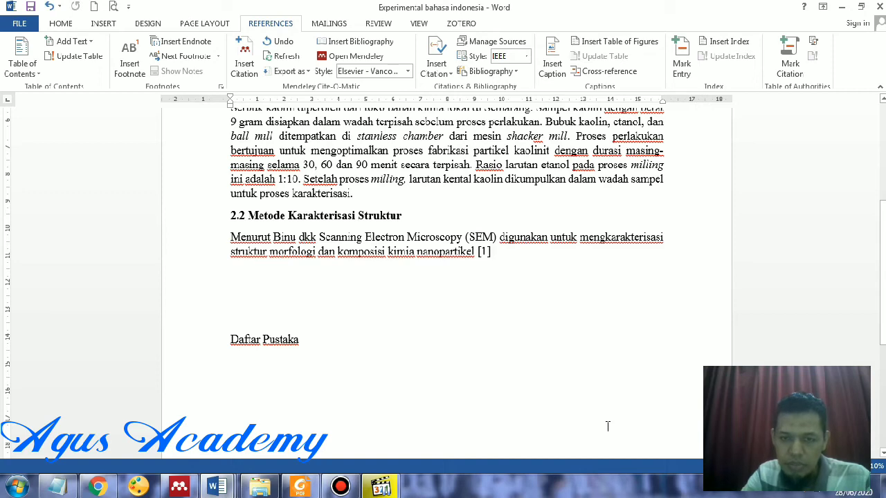
key("BackSpace")
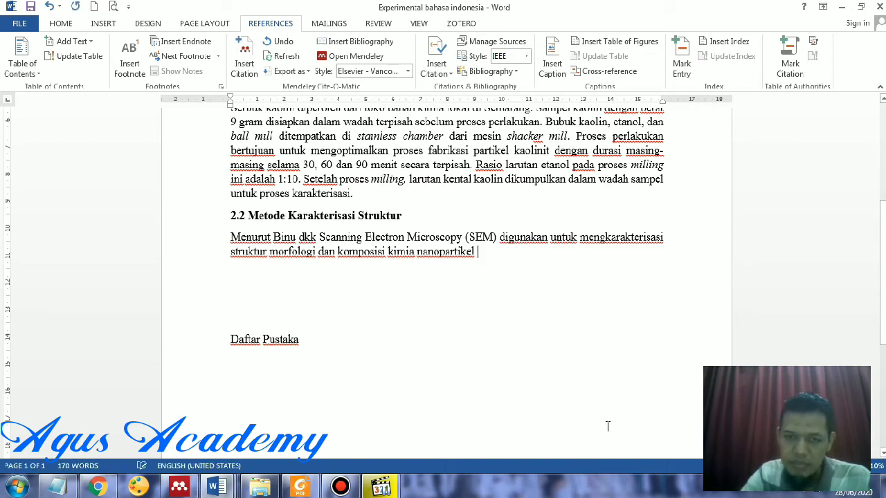
- Start a Mendeley citation after "nanopartikel" with the "Static characteristics of a fluid film bearing" article found by its copied title
left_click(250, 61)
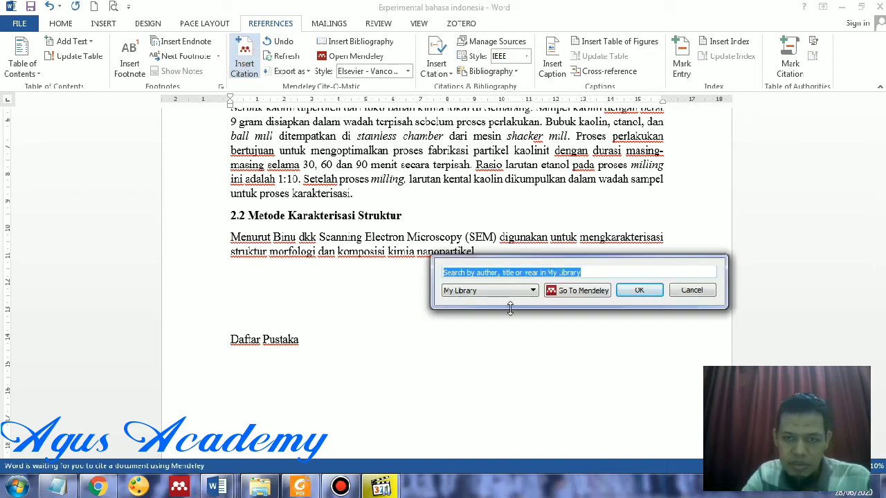
type("Static characteristics of a fluid film bearing with TiO2 based nanolubricant using the modified Krieger-Dougherty viscosity model and couple stress model")
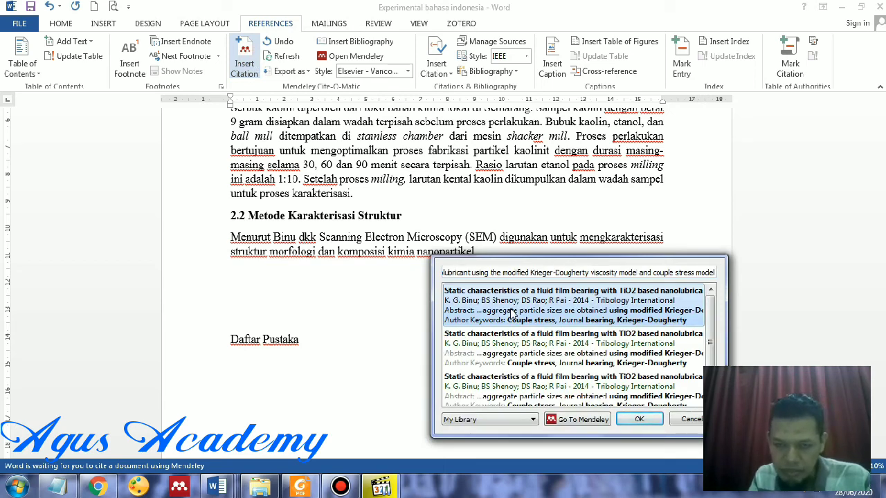
left_click(512, 313)
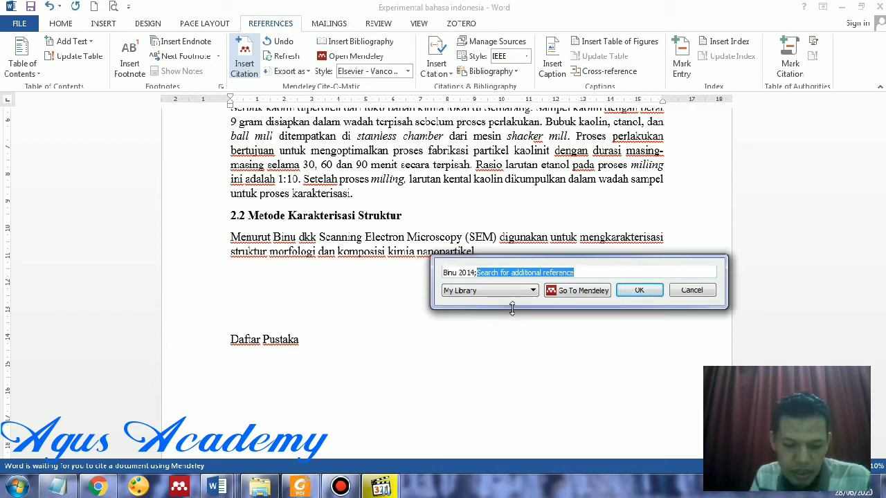
- Try searching for an additional reference with "scanning electron micros" and clear the search text
type("scanning electron")
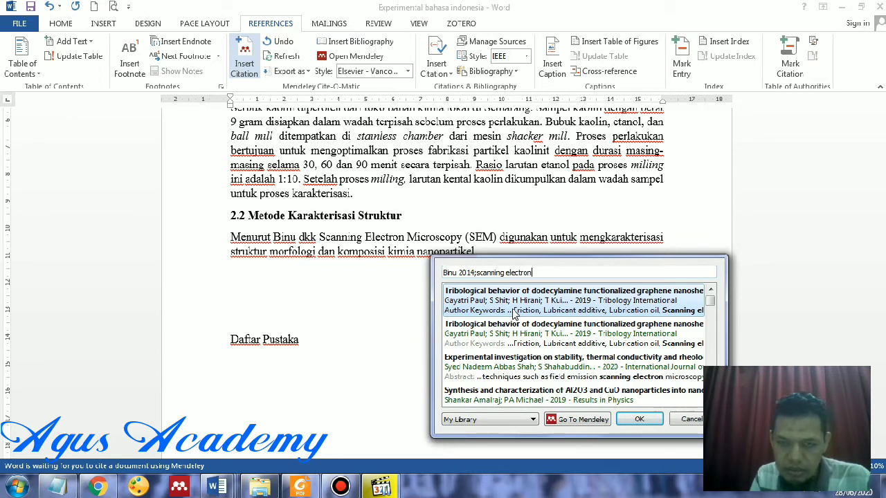
type(" micr")
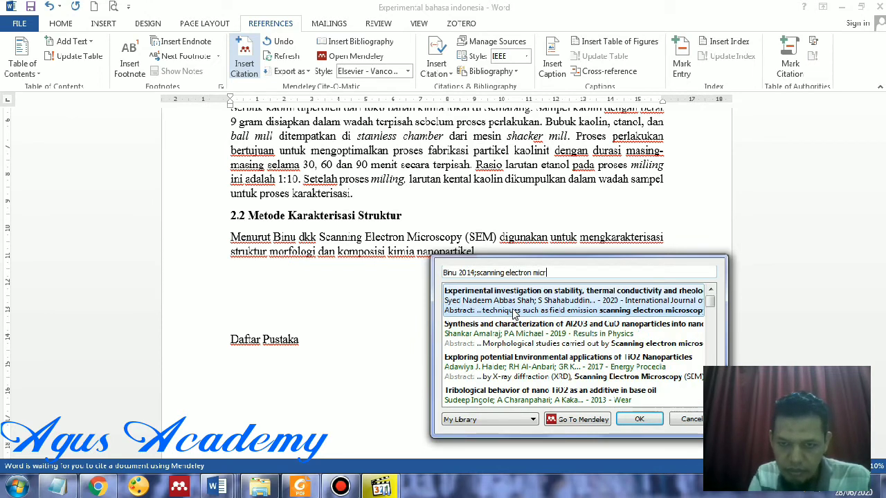
type("os")
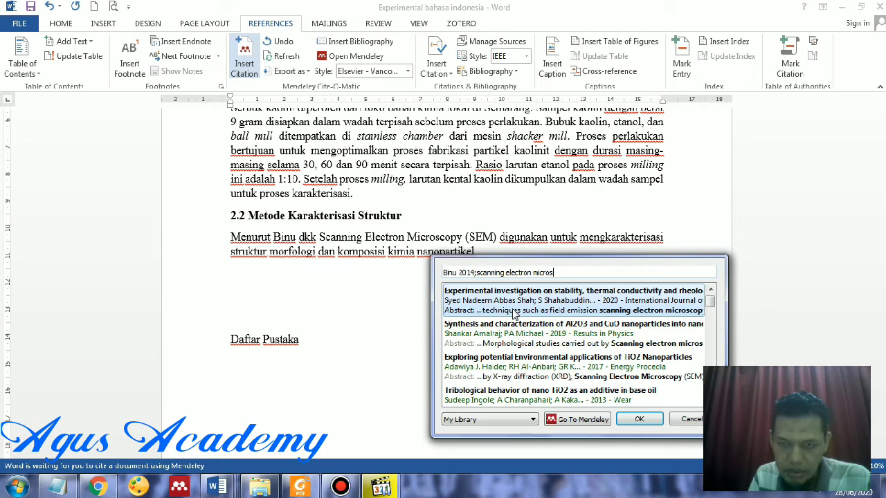
key("BackSpace")
key("BackSpace")
key("BackSpace")
key("BackSpace")
key("BackSpace")
key("BackSpace")
key("BackSpace")
key("BackSpace")
key("BackSpace")
key("BackSpace")
key("BackSpace")
key("BackSpace")
key("BackSpace")
key("BackSpace")
key("BackSpace")
key("BackSpace")
key("BackSpace")
key("BackSpace")
key("BackSpace")
key("BackSpace")
key("BackSpace")
key("BackSpace")
key("BackSpace")
- Search for "sem", add "Heat transfer and tribological performance of graphene nanolubricant" as the second reference, and insert the citation
type("em")
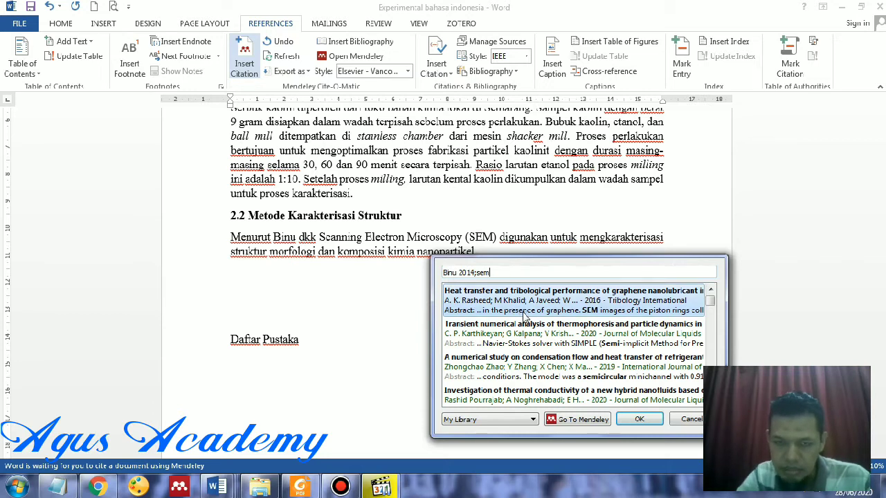
left_click(581, 313)
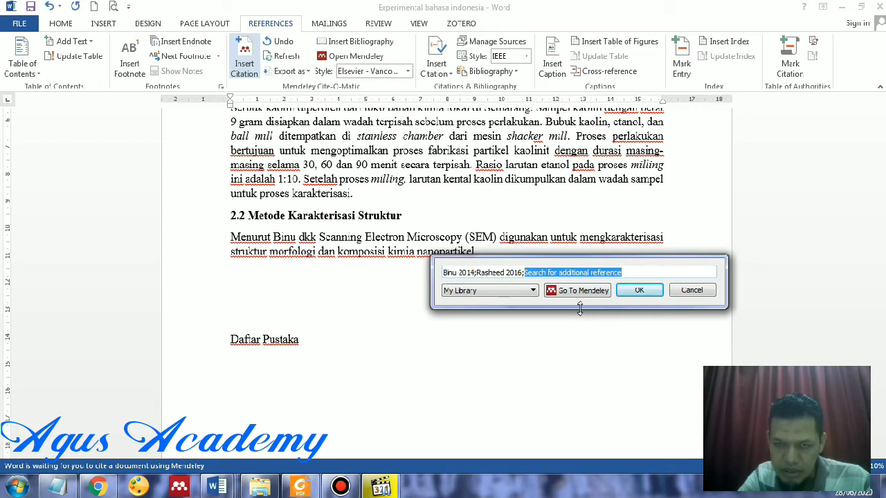
left_click(636, 291)
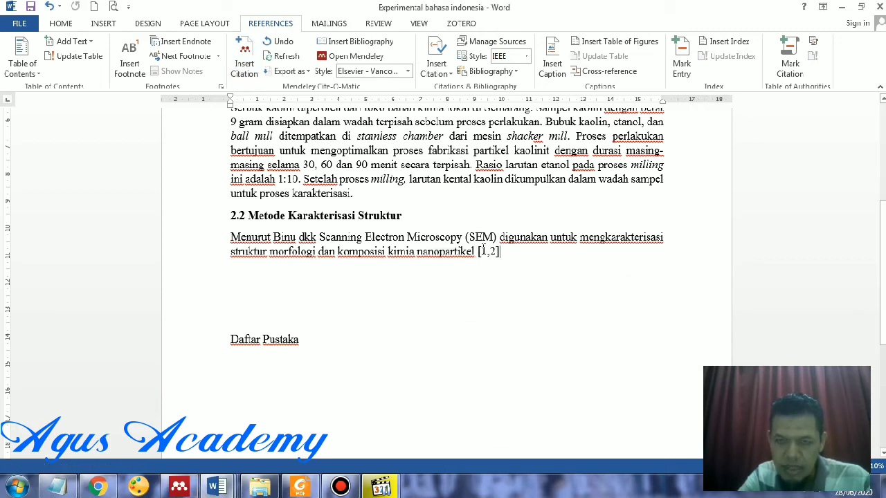
- Remove two blank lines above the "Daftar Pustaka" heading
left_click(357, 293)
key("Delete")
key("Delete")
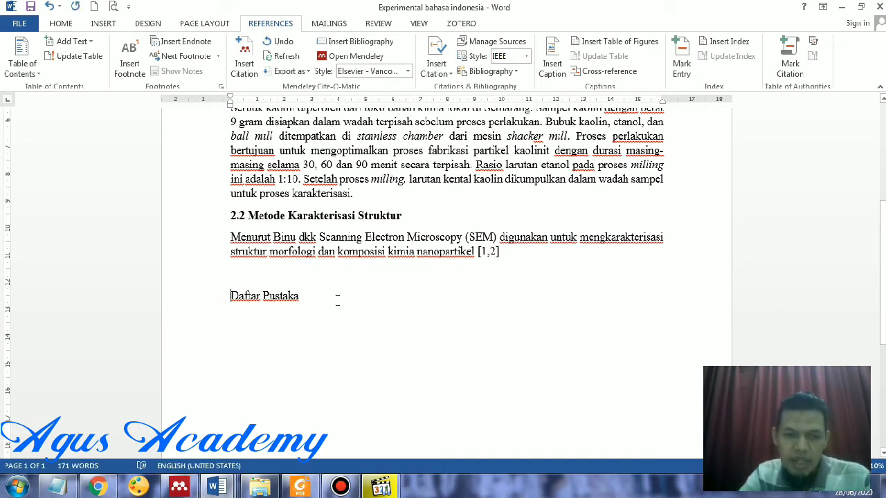
- Insert the Mendeley bibliography on a new line below "Daftar Pustaka"
left_click(336, 300)
key("Return")
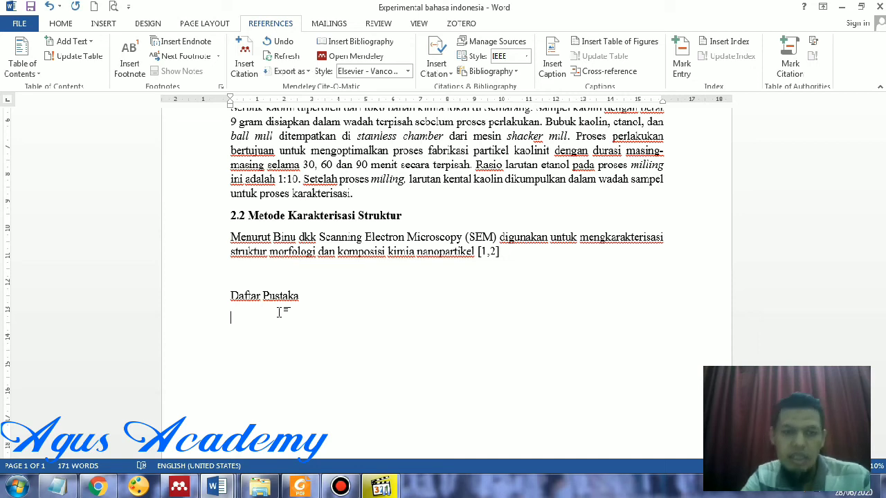
left_click(348, 45)
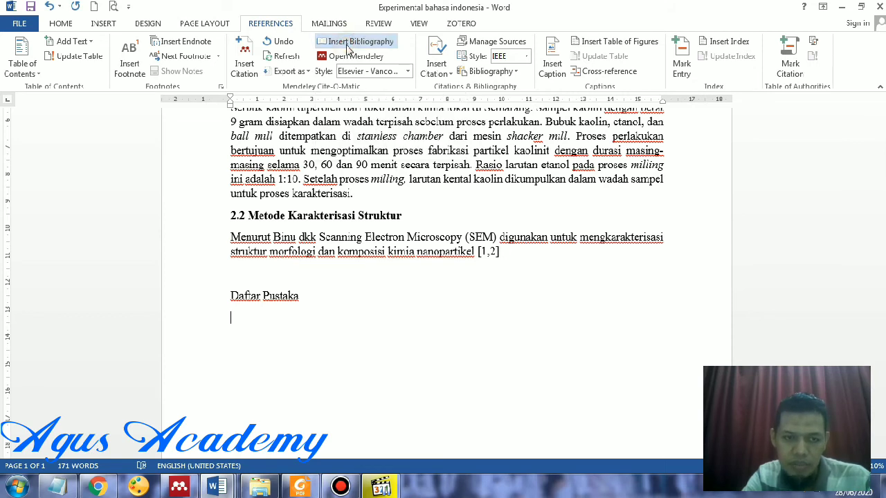
scroll(422, 322, "down", 1)
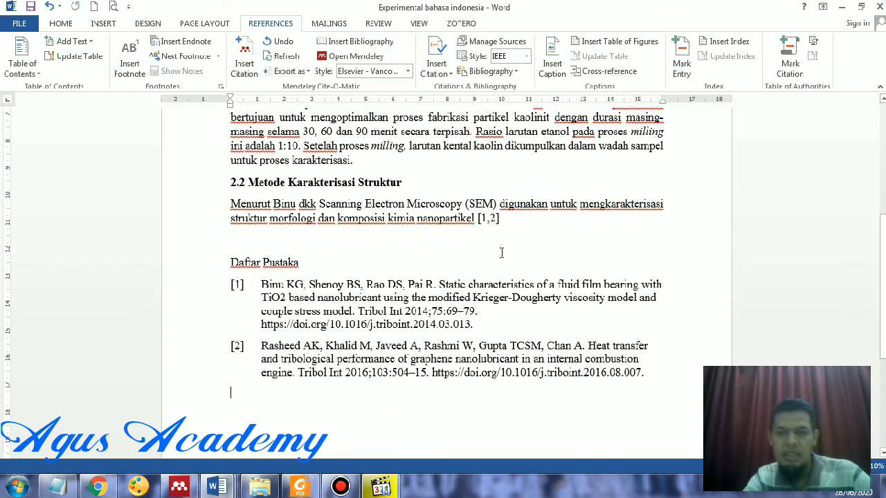